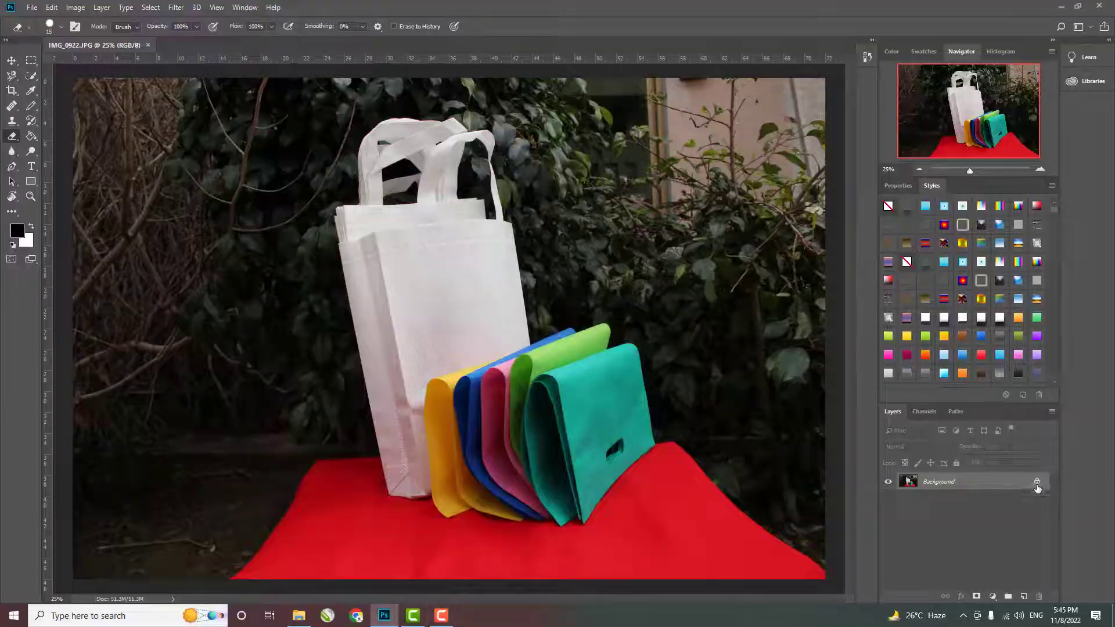
Unlock the Background, duplicate it, save as IMG_0922.psd and select the copy layer.
left_click(1037, 489)
key("ctrl+j")
key("shift+ctrl+s")
key("Return")
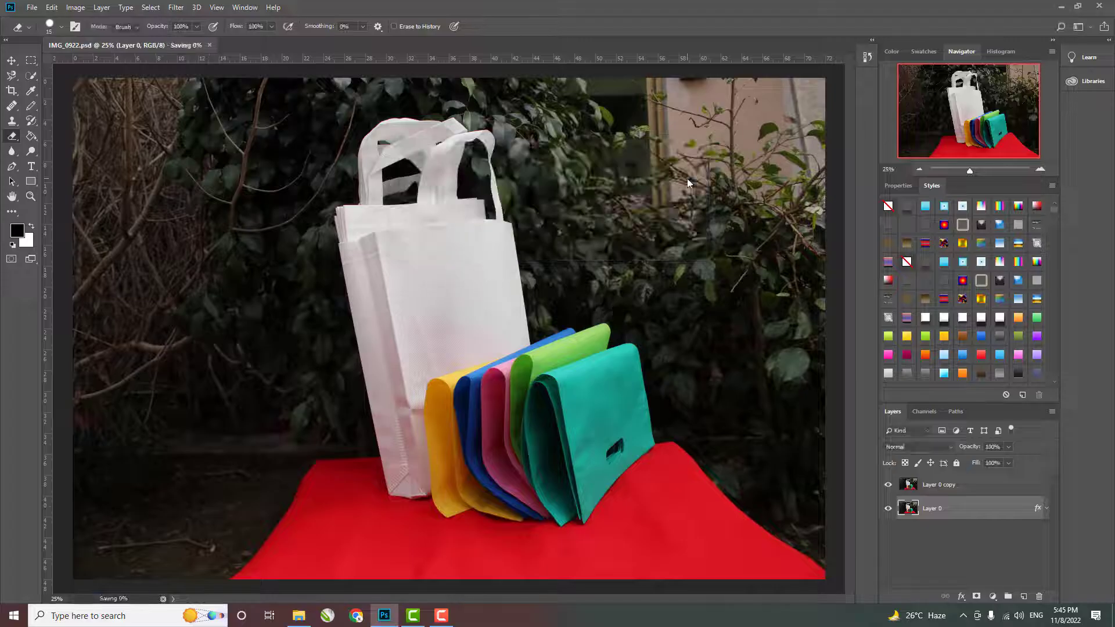
left_click(938, 484)
Erase the garden foliage on the left and right sides with a large eraser.
left_click_drag(151, 87, 112, 535)
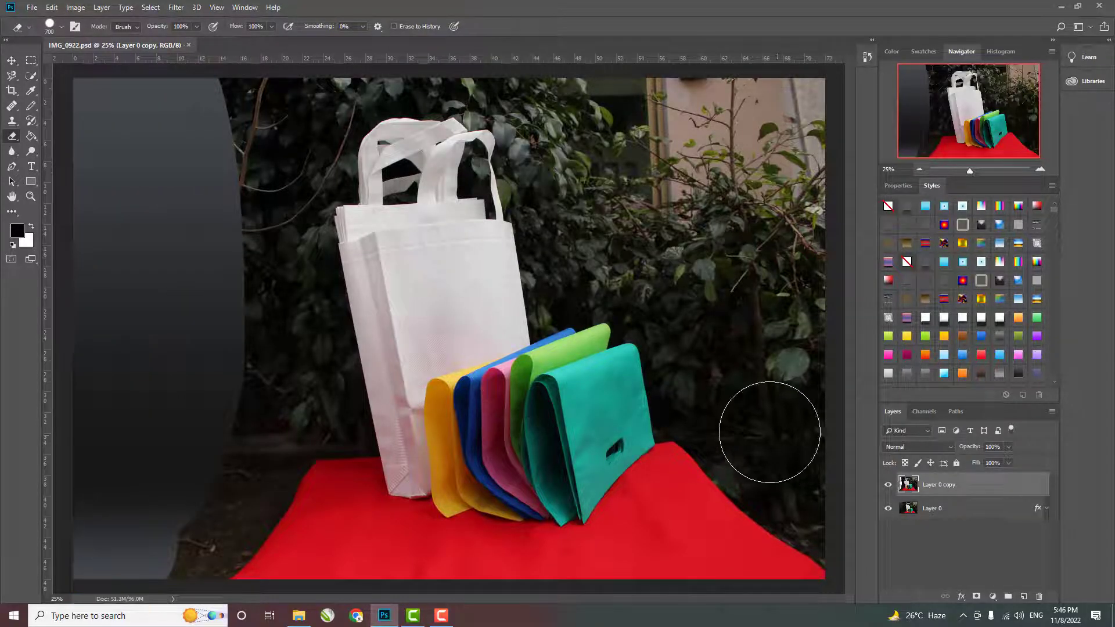
mouse_move(769, 432)
left_mouse_down()
mouse_move(610, 116)
mouse_move(726, 476)
left_mouse_up()
key("bracketleft")
left_click_drag(279, 87, 161, 555)
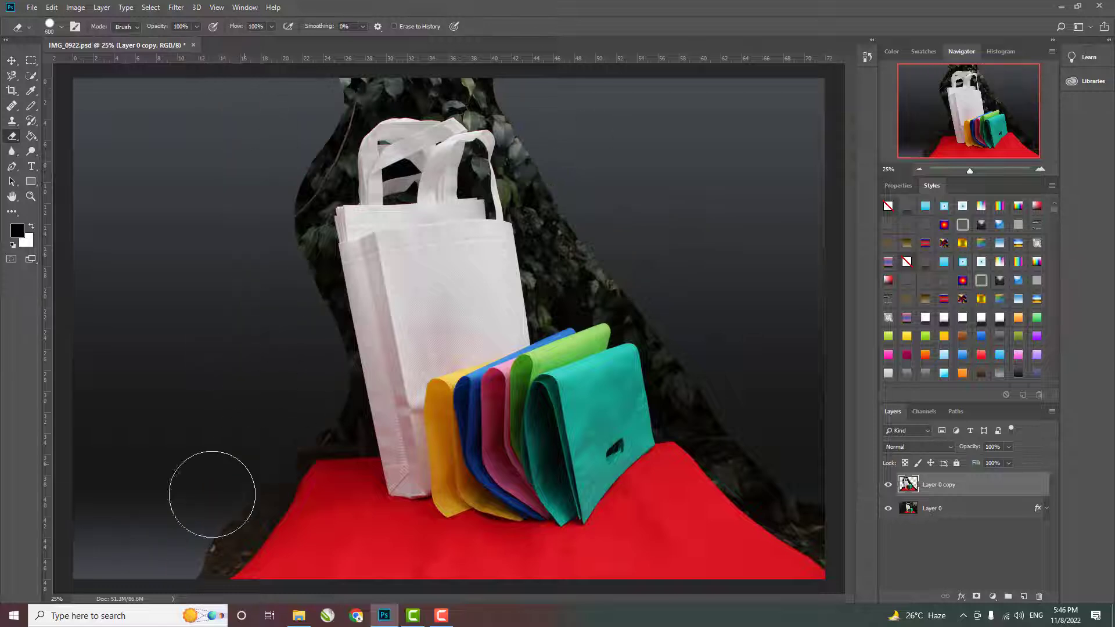
left_click_drag(795, 482, 589, 218)
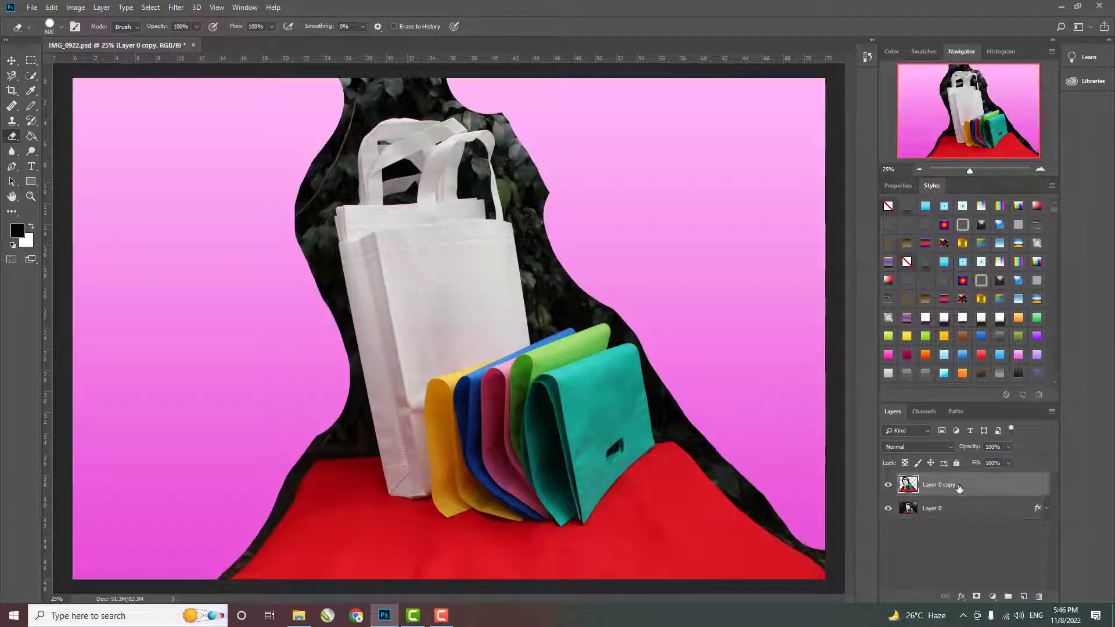
Change Layer 0's Gradient Overlay colour to purple, undoing a stray erase.
left_click(932, 508)
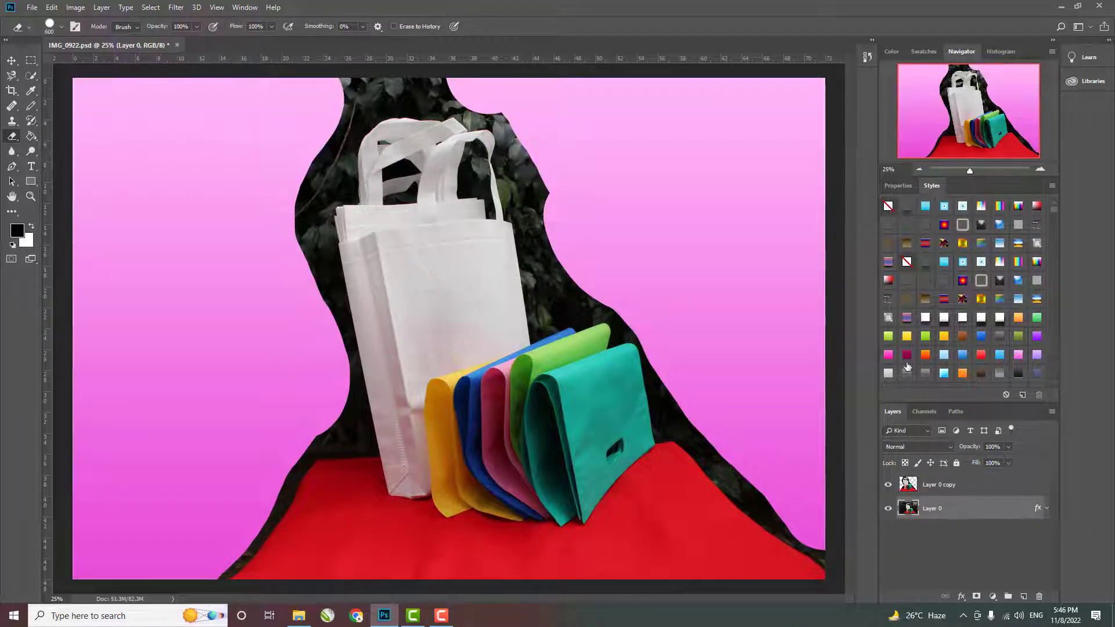
left_click(906, 354)
left_click(1036, 335)
left_click_drag(284, 539, 223, 537)
key("ctrl+z")
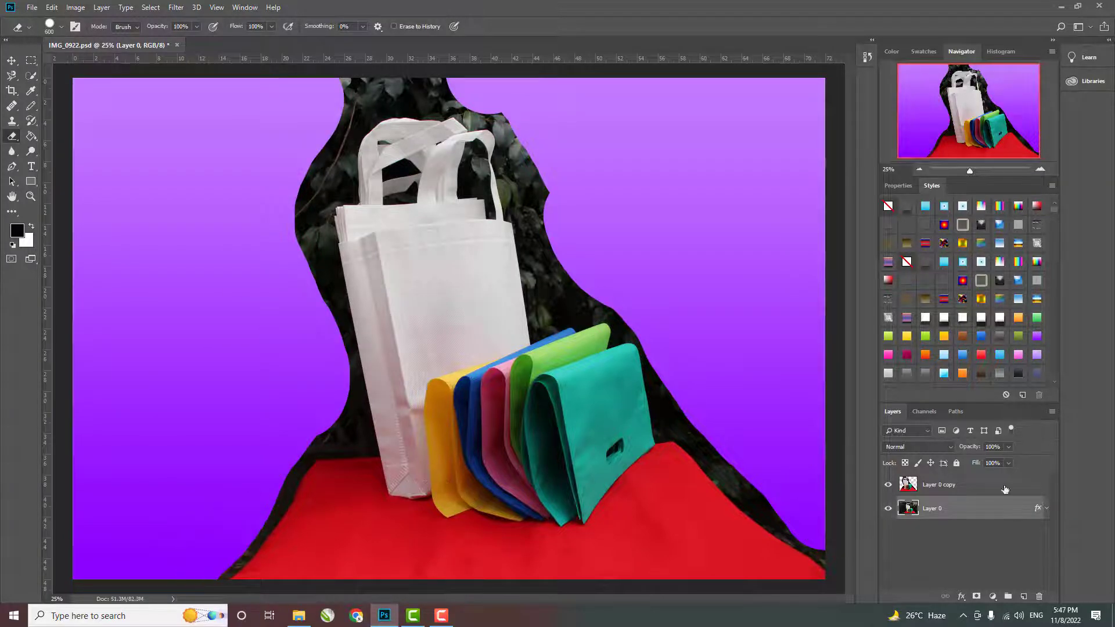
Erase the red floor along the bottom of the copy layer, then zoom onto the handles.
left_click(932, 484)
left_click_drag(312, 490, 766, 556)
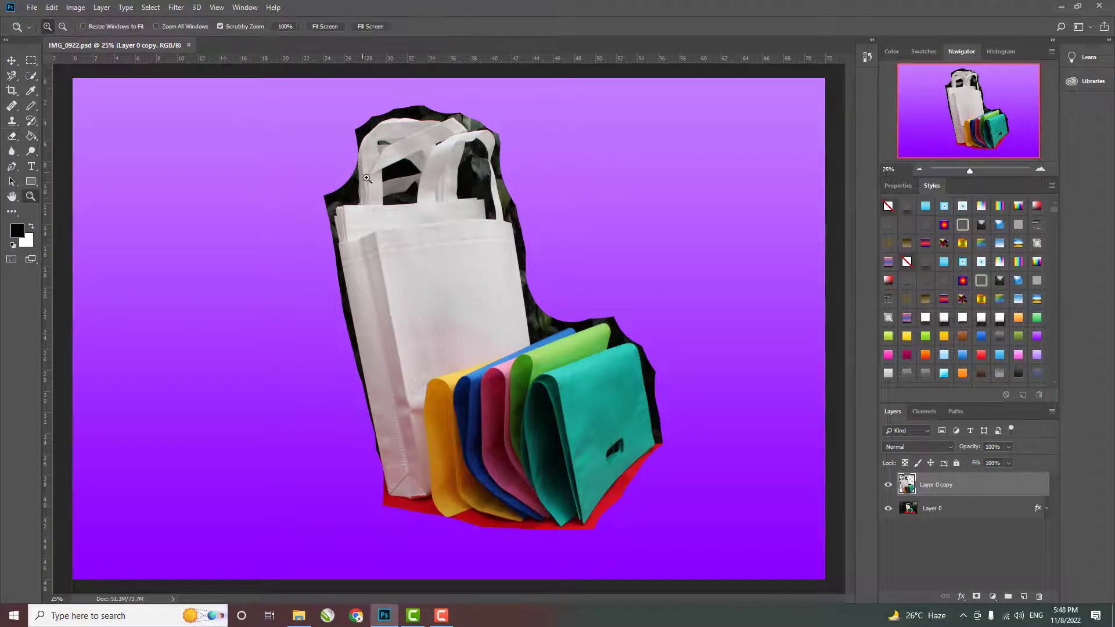
left_click_drag(367, 178, 386, 174)
Shrink the eraser to a few pixels and trace the first gap's edges between the handles.
key("e")
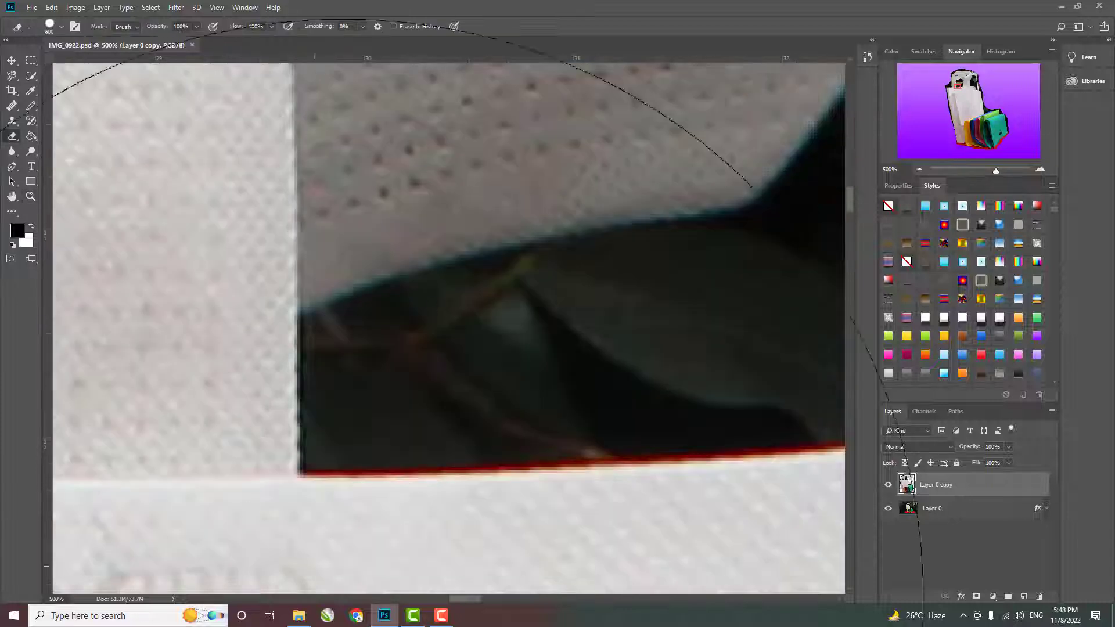
key("[")
key("[")
key("[")
left_click(831, 444, "shift")
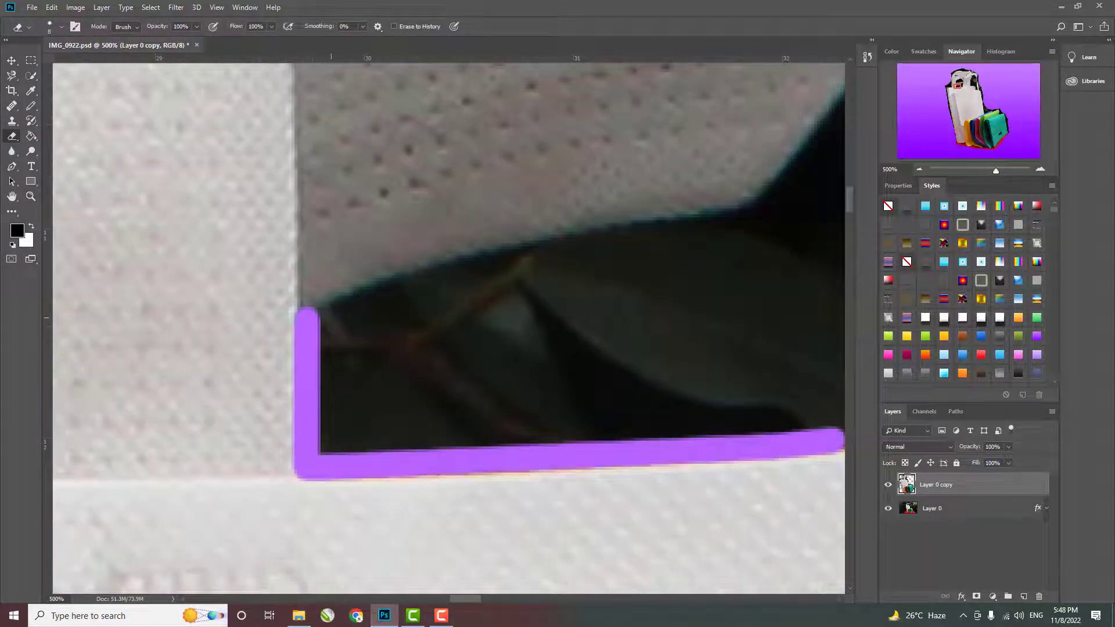
left_click(306, 311)
left_click(733, 217, "shift")
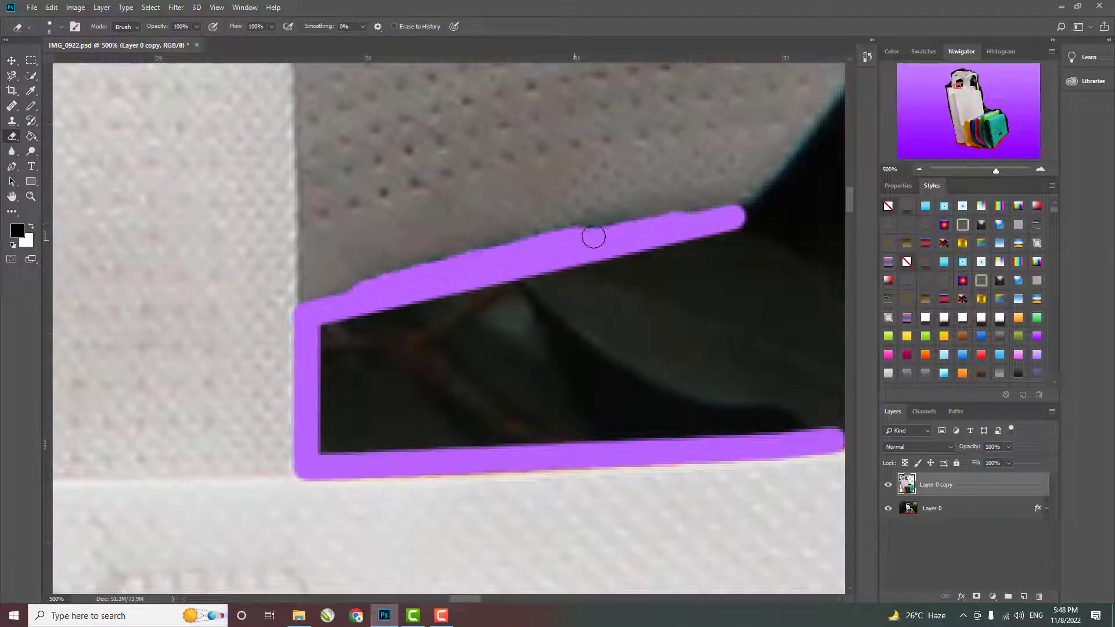
left_click(61, 27)
key("Return")
key("ctrl+z")
key("ctrl+z")
key("ctrl+z")
key("ctrl+z")
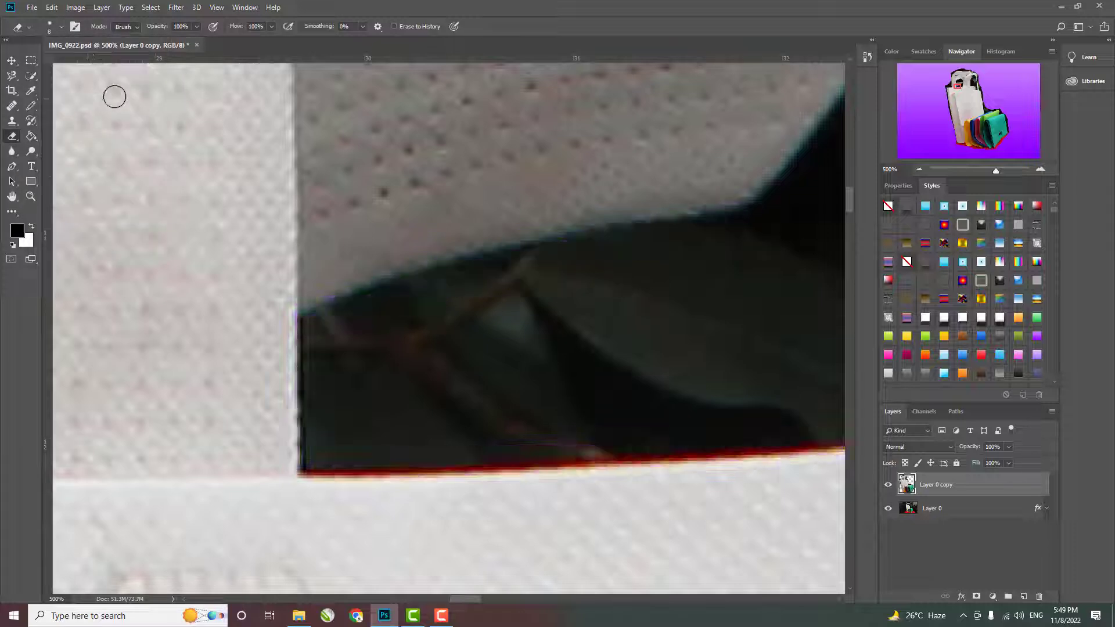
key("ctrl+shift+z")
key("ctrl+shift+z")
Erase the first dark gap's upper edge and interior with a larger brush.
mouse_move(308, 318)
left_mouse_down()
mouse_move(600, 232)
mouse_move(749, 214)
left_mouse_up()
key("bracketright")
key("bracketright")
key("bracketright")
mouse_move(411, 365)
left_mouse_down()
mouse_move(714, 398)
mouse_move(378, 319)
mouse_move(398, 361)
left_mouse_up()
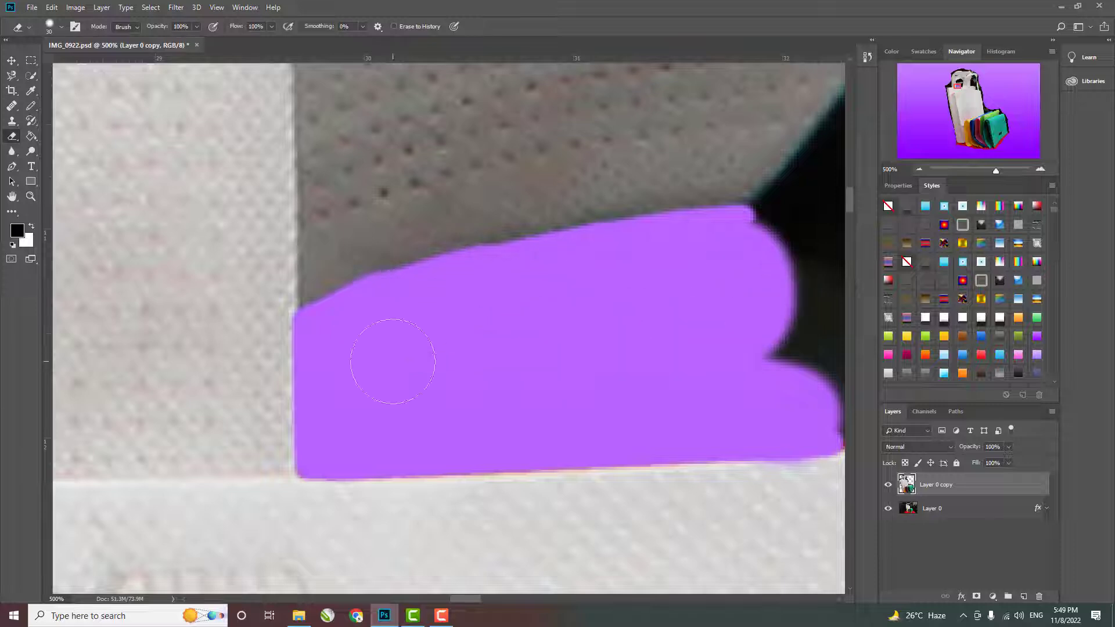
key("bracketleft")
key("bracketleft")
Erase the next dark wedge between the handles, edges first then its interior.
scroll(524, 144, "up", 2)
scroll(525, 144, "right", 5)
left_click_drag(531, 136, 374, 335)
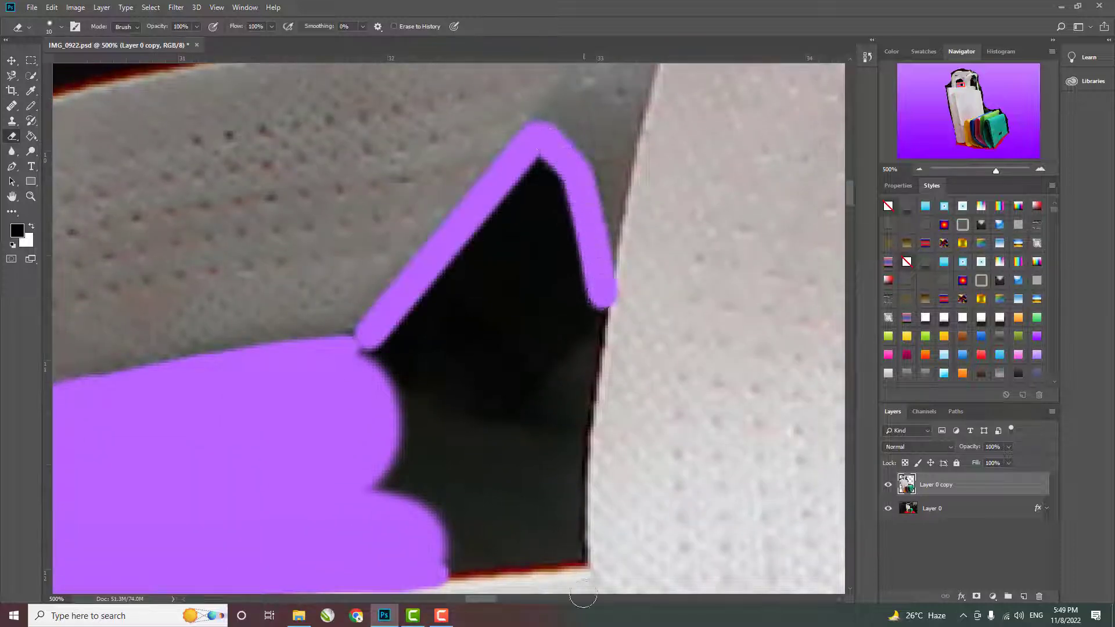
mouse_move(607, 303)
left_mouse_down()
mouse_move(518, 562)
mouse_move(579, 558)
left_mouse_up()
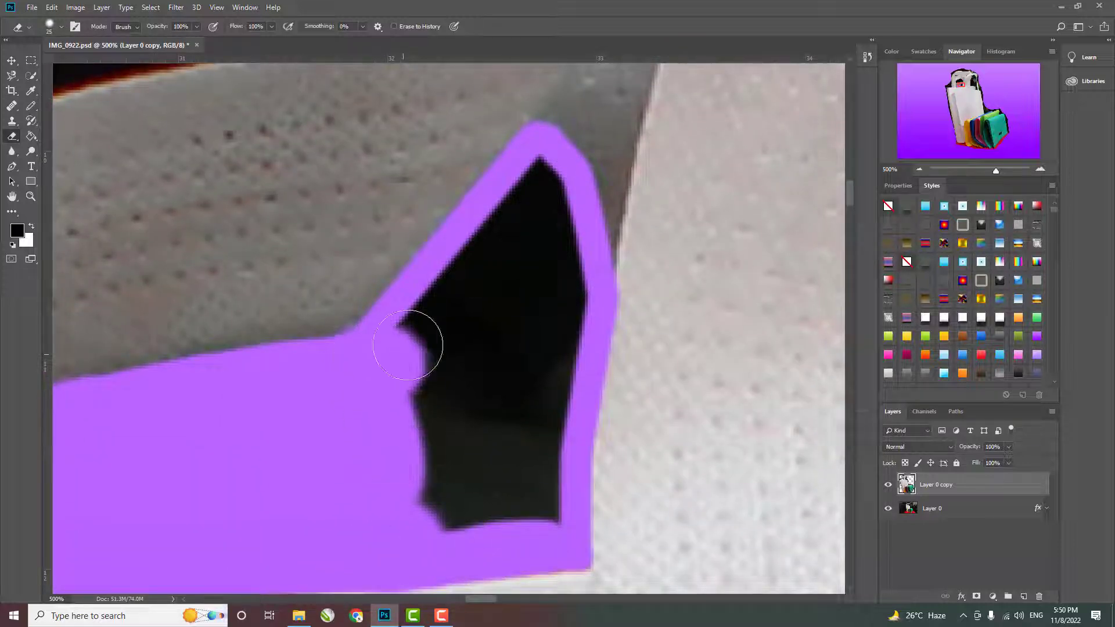
mouse_move(408, 345)
left_mouse_down()
mouse_move(548, 335)
mouse_move(497, 460)
mouse_move(366, 368)
mouse_move(426, 501)
mouse_move(554, 293)
left_mouse_up()
Trace the following gap's edges with straight erases, then fill it with a larger brush.
left_click(192, 248, "shift")
left_click(511, 96)
left_click(194, 244, "shift")
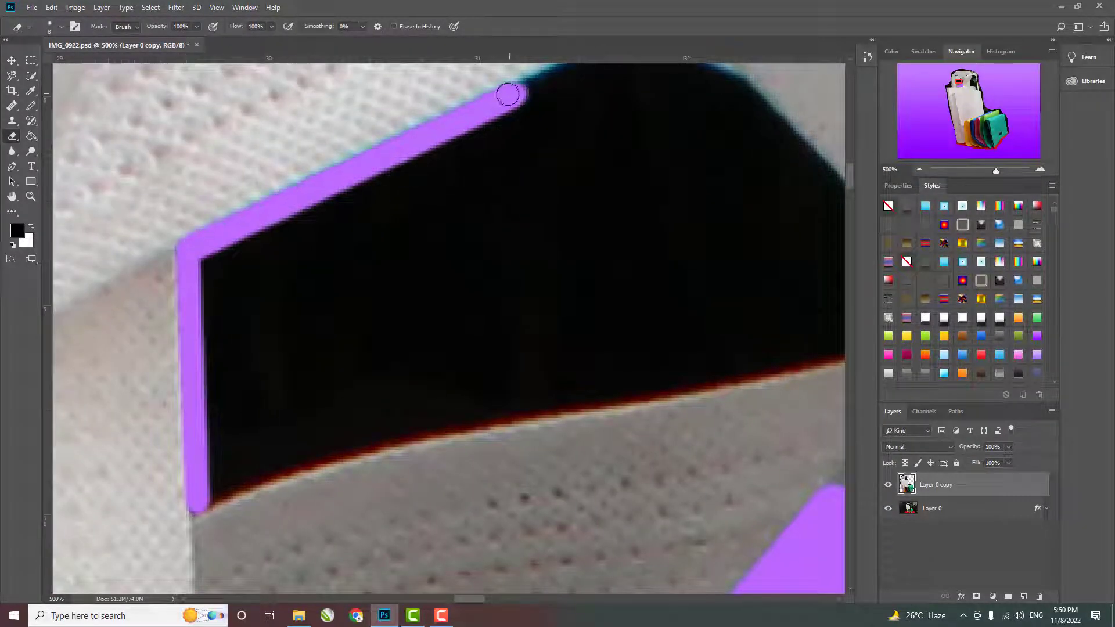
left_click_drag(508, 94, 313, 248)
left_click(645, 531, "shift")
mouse_move(645, 531)
left_mouse_down()
mouse_move(589, 354)
mouse_move(505, 421)
mouse_move(93, 524)
left_mouse_up()
left_click(505, 421, "shift")
key("bracketright")
key("bracketright")
key("bracketright")
mouse_move(516, 111)
left_mouse_down()
mouse_move(791, 307)
mouse_move(311, 428)
mouse_move(211, 236)
mouse_move(453, 135)
mouse_move(95, 312)
mouse_move(211, 450)
mouse_move(771, 299)
mouse_move(139, 275)
mouse_move(174, 348)
mouse_move(559, 247)
left_mouse_up()
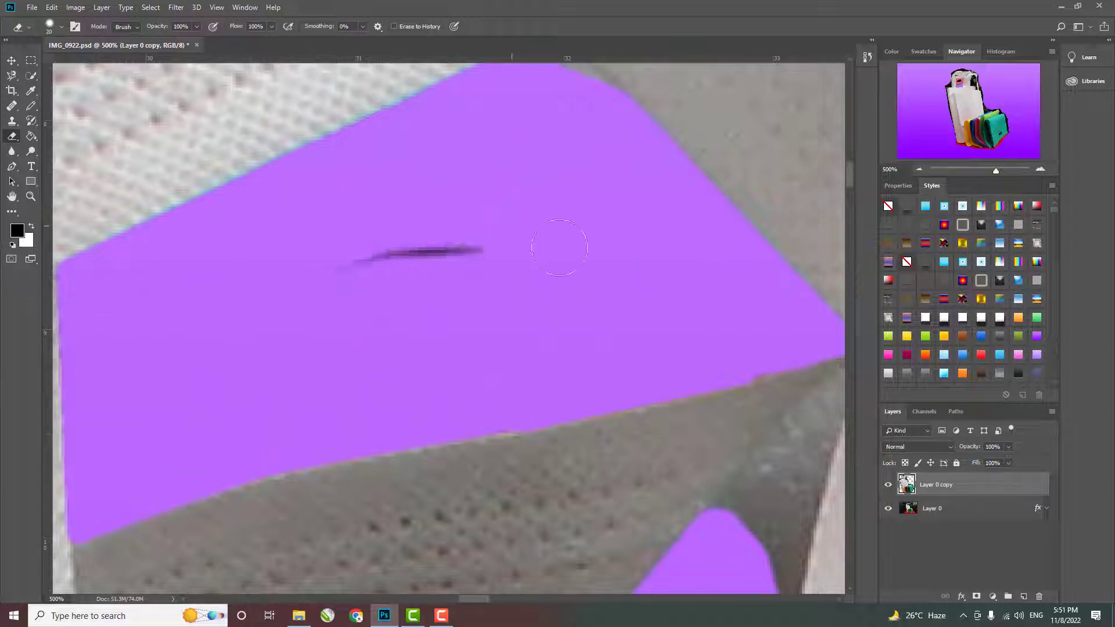
Erase the small dark speck between the white handles.
scroll(481, 327, "up", 5)
scroll(436, 310, "left", 3)
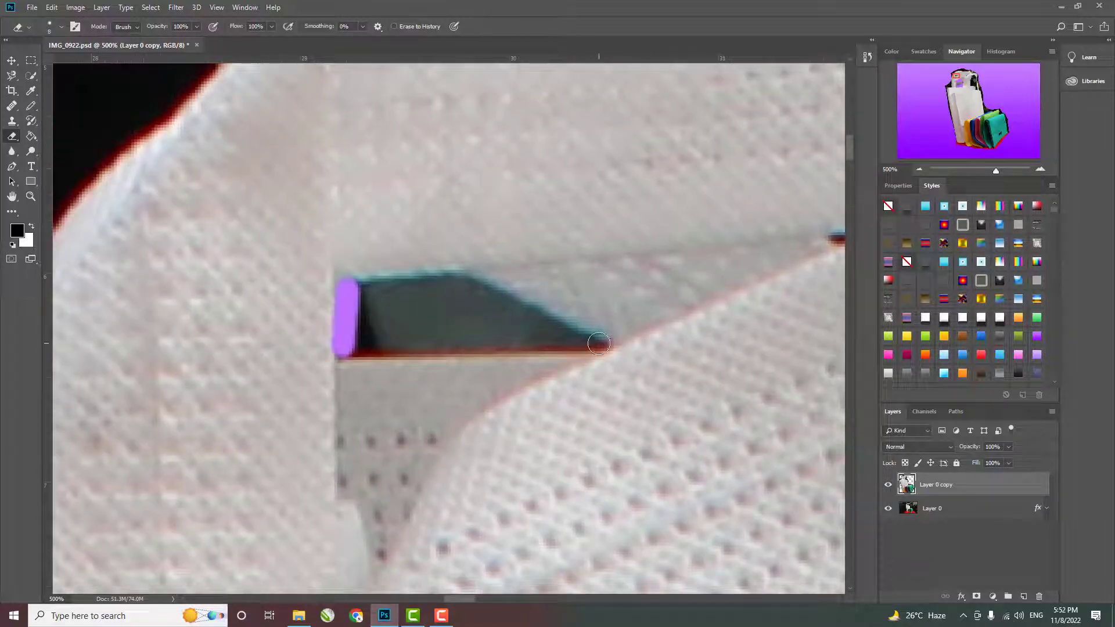
mouse_move(599, 343)
left_mouse_down()
mouse_move(356, 289)
mouse_move(478, 321)
left_mouse_up()
Erase the bottom and side edges of the next dark gap to purple.
scroll(325, 357, "right", 3)
scroll(325, 357, "up", 1)
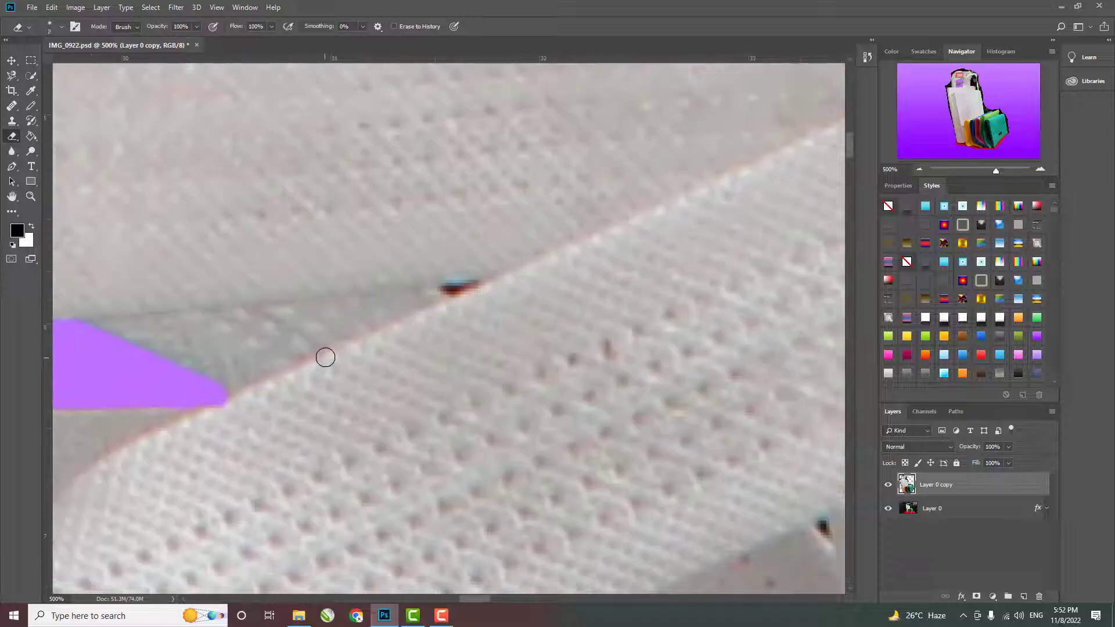
scroll(441, 279, "down", 1)
scroll(522, 279, "right", 3)
scroll(575, 280, "right", 2)
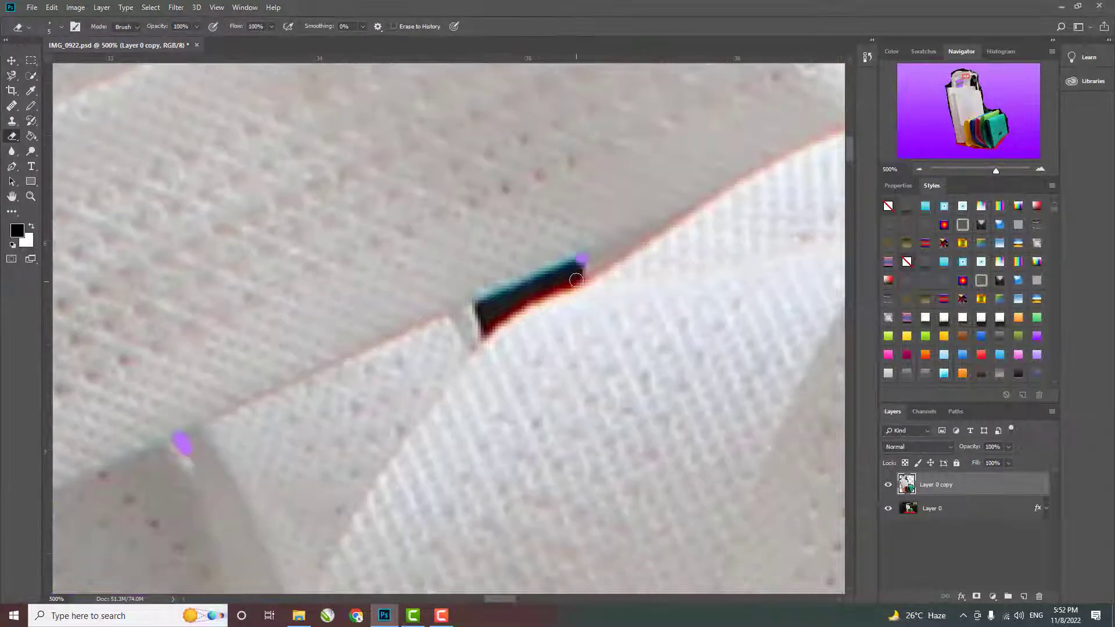
scroll(544, 295, "down", 5)
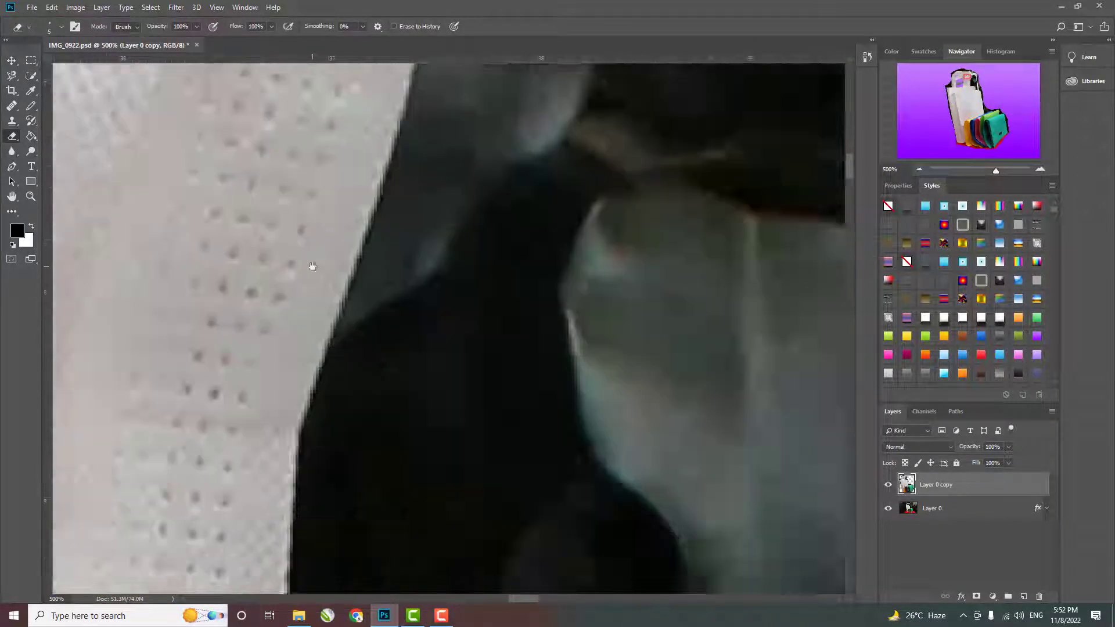
scroll(306, 267, "right", 5)
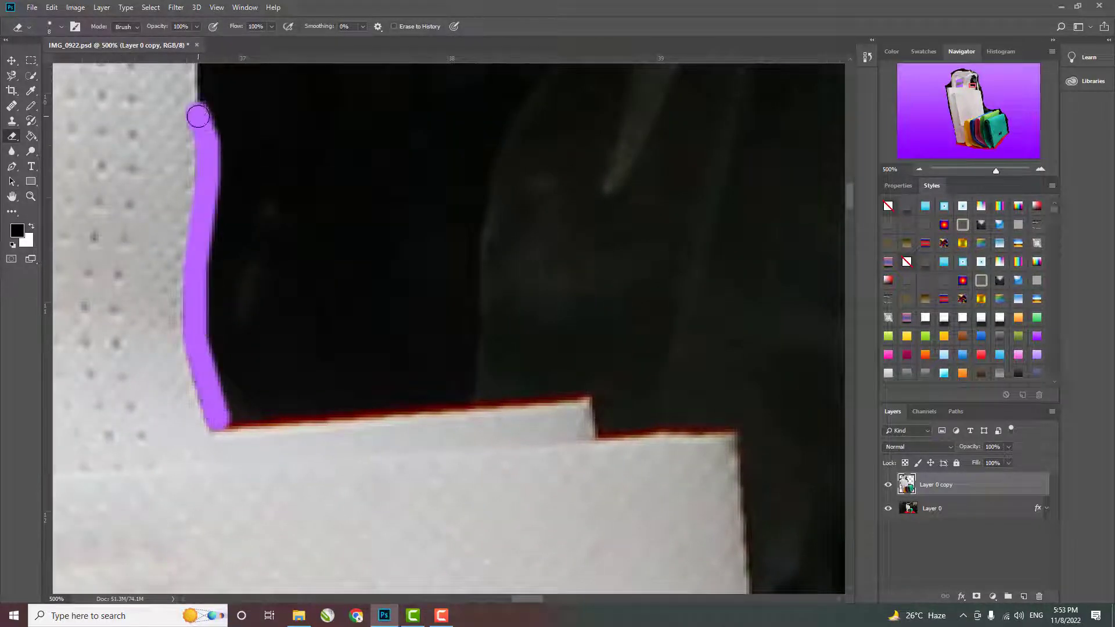
mouse_move(224, 416)
left_mouse_down()
mouse_move(586, 388)
mouse_move(726, 421)
mouse_move(233, 397)
left_mouse_up()
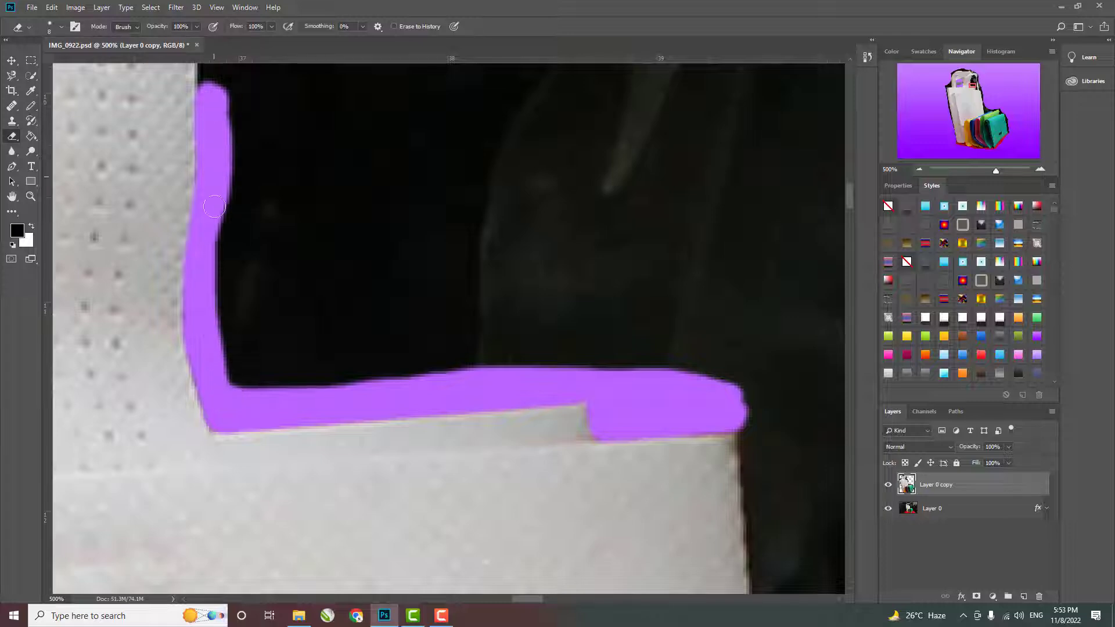
scroll(226, 262, "up", 5)
left_click_drag(215, 516, 229, 243)
Erase dark background along the white bag's right edge.
scroll(261, 136, "up", 5)
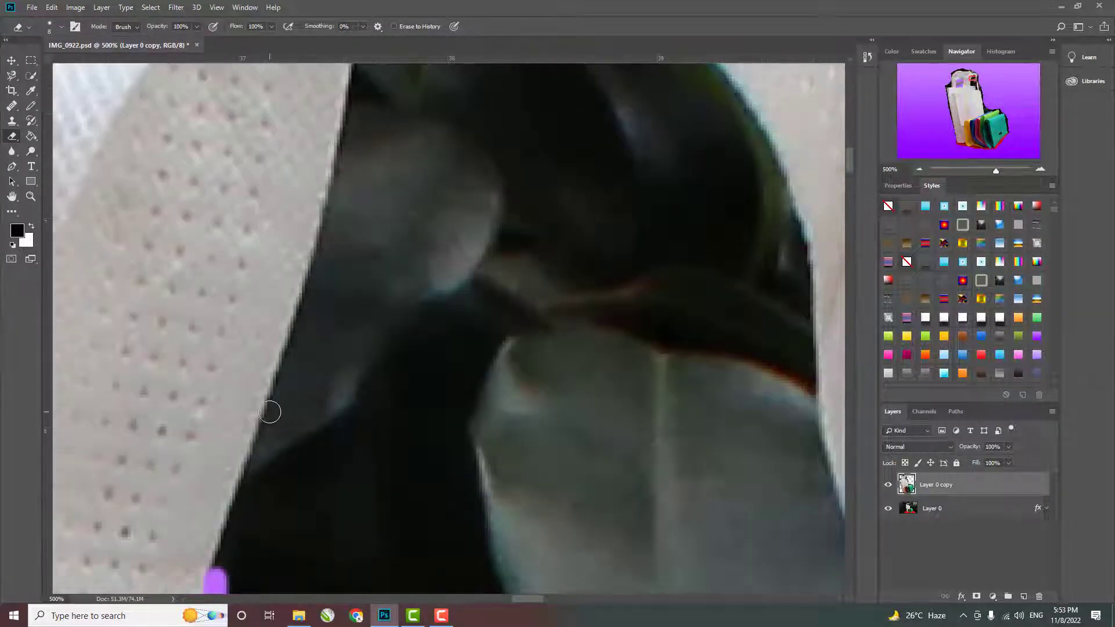
left_click_drag(256, 586, 363, 185)
scroll(335, 178, "up", 3)
left_click_drag(663, 158, 796, 377)
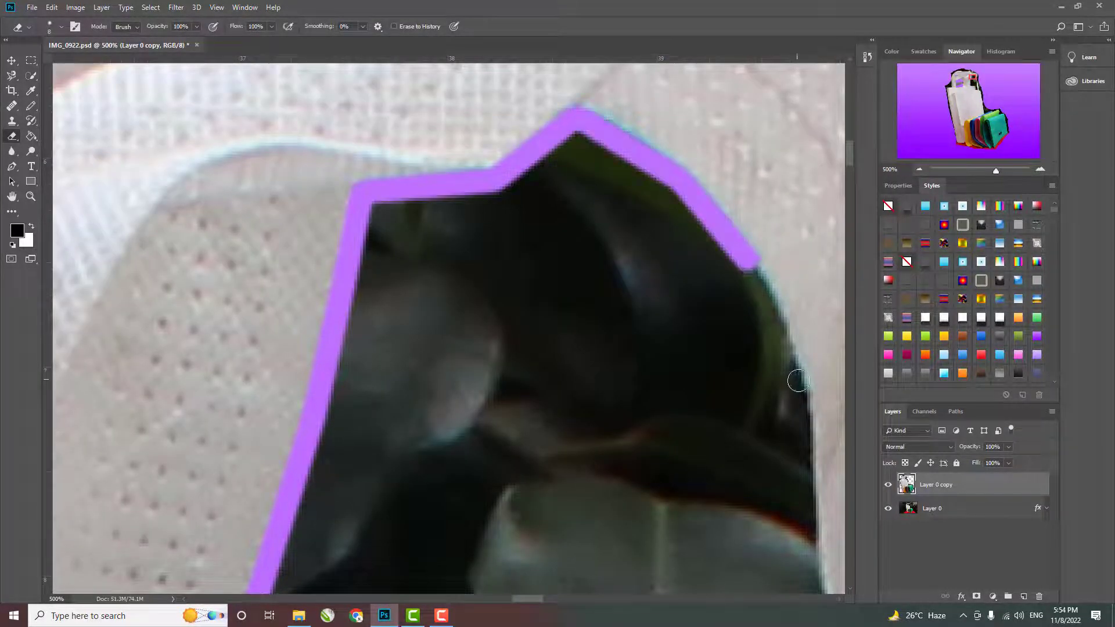
scroll(746, 315, "down", 5)
left_click_drag(789, 127, 821, 368)
scroll(821, 368, "down", 3)
Erase the dark edge beside the white handle down to the region's bottom edge.
left_click_drag(574, 461, 550, 339)
scroll(552, 331, "down", 3)
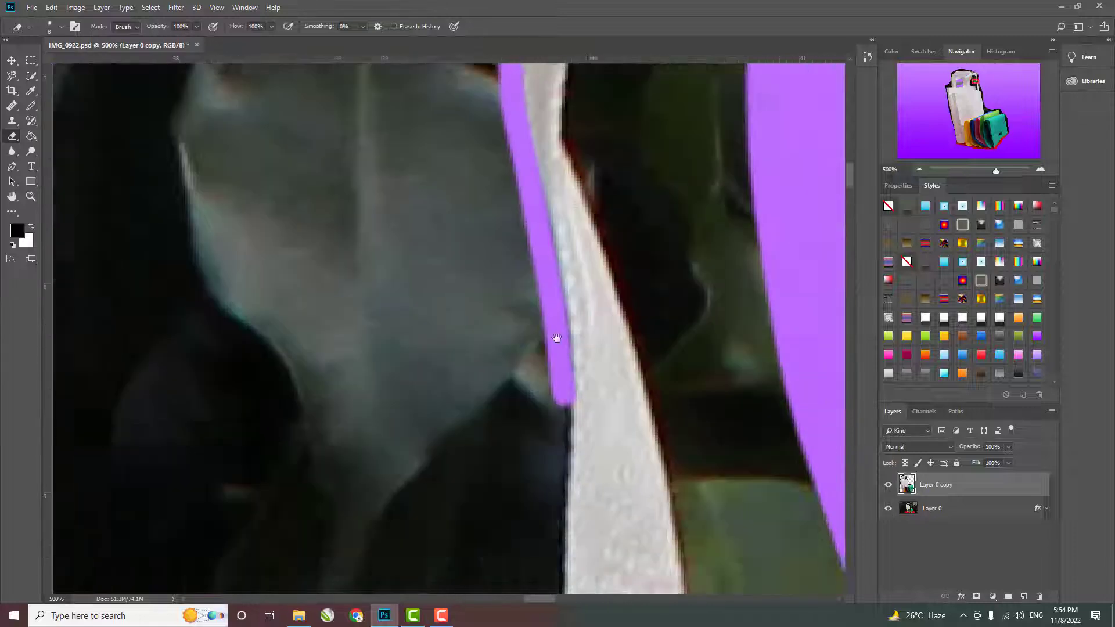
scroll(552, 331, "down", 3)
left_click_drag(520, 227, 552, 505)
scroll(550, 557, "down", 3)
left_click_drag(473, 354, 435, 160)
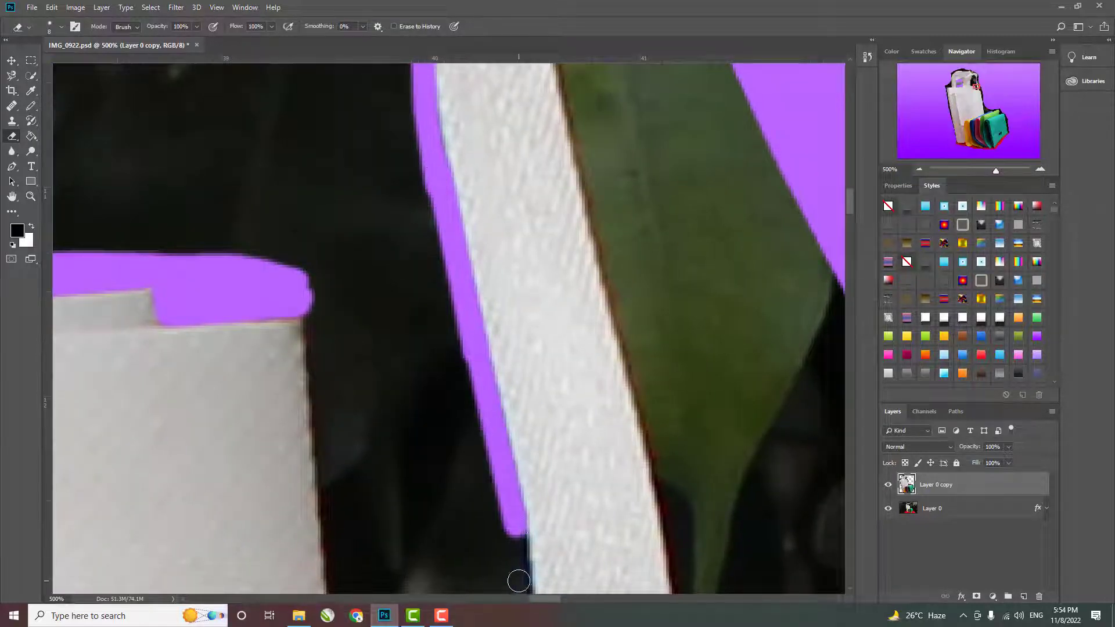
scroll(518, 581, "down", 3)
mouse_move(540, 500)
left_mouse_down()
mouse_move(325, 93)
mouse_move(378, 182)
mouse_move(482, 457)
mouse_move(406, 186)
left_mouse_up()
With a larger eraser, fill the dark region and erase its top edge.
key("bracketright")
key("bracketright")
key("bracketright")
scroll(366, 75, "up", 5)
mouse_move(429, 116)
left_mouse_down()
mouse_move(348, 213)
mouse_move(87, 348)
left_mouse_up()
scroll(313, 250, "up", 10)
scroll(313, 249, "left", 3)
mouse_move(360, 98)
left_mouse_down()
mouse_move(453, 150)
mouse_move(273, 149)
mouse_move(522, 348)
mouse_move(155, 241)
mouse_move(411, 269)
mouse_move(302, 433)
left_mouse_up()
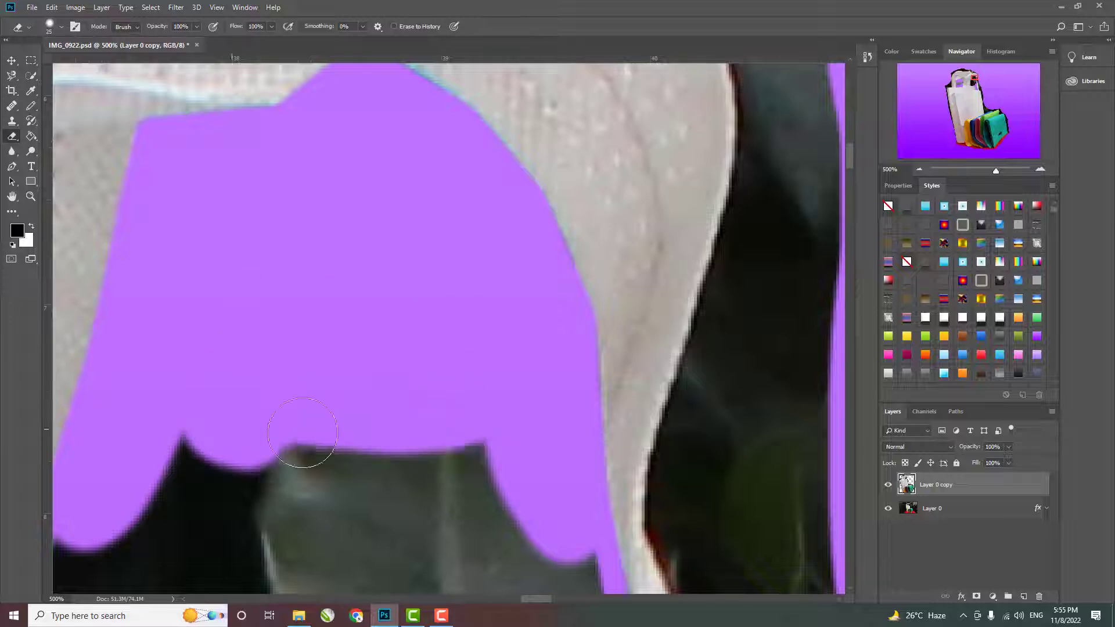
scroll(302, 432, "down", 5)
mouse_move(523, 406)
left_mouse_down()
mouse_move(617, 337)
mouse_move(517, 368)
left_mouse_up()
scroll(577, 368, "down", 3)
Clear the remaining dark area beside the white bag.
scroll(277, 223, "up", 3)
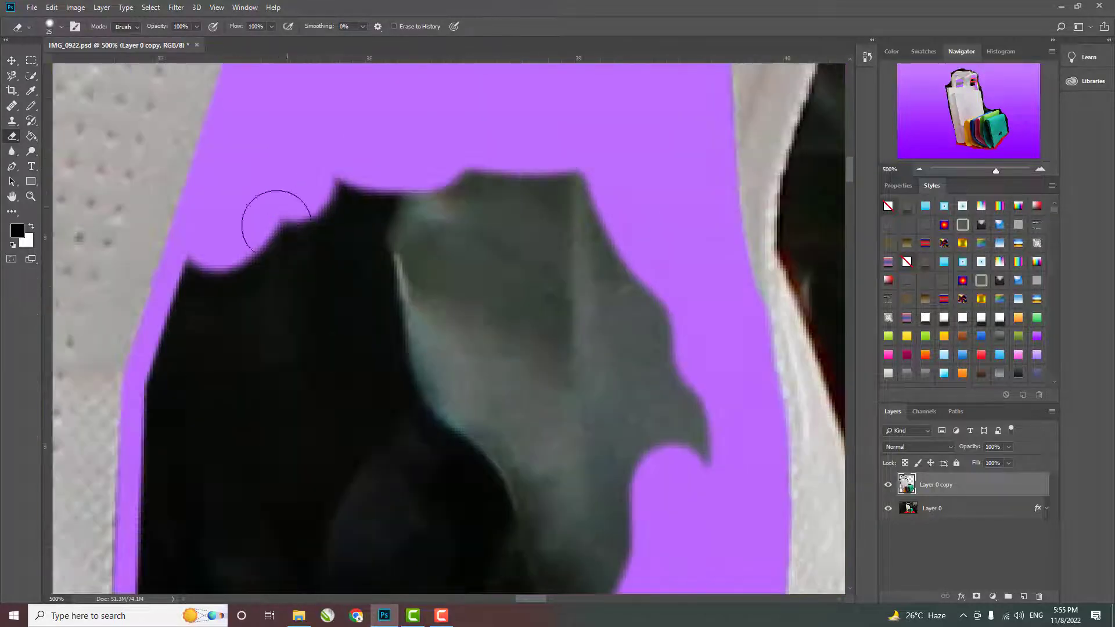
left_click_drag(276, 224, 179, 356)
scroll(179, 355, "down", 3)
scroll(179, 219, "down", 3)
mouse_move(180, 219)
left_mouse_down()
mouse_move(578, 331)
mouse_move(600, 293)
mouse_move(557, 175)
left_mouse_up()
scroll(498, 447, "up", 5)
mouse_move(498, 447)
left_mouse_down()
mouse_move(473, 436)
mouse_move(428, 347)
mouse_move(530, 249)
mouse_move(510, 149)
mouse_move(559, 328)
left_mouse_up()
Erase a straight line through the dark strip along the bag edge.
scroll(560, 328, "up", 5)
scroll(540, 495, "right", 5)
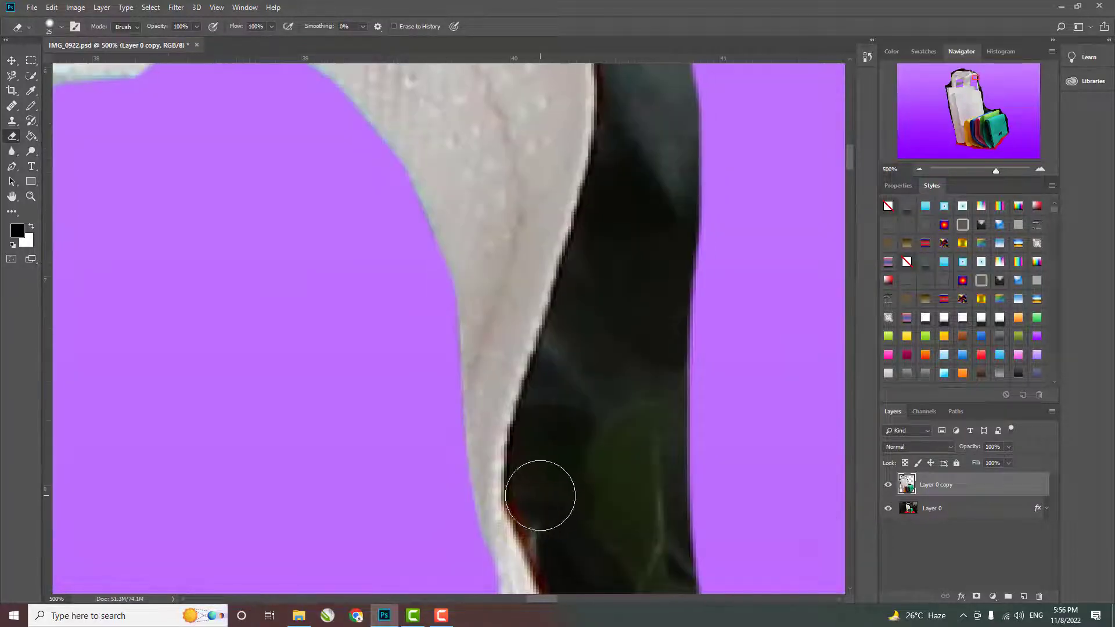
left_click(540, 495)
left_click(579, 323)
left_click(537, 494, "shift")
Erase the dark strip further down along the white bag's edge.
scroll(574, 361, "down", 5)
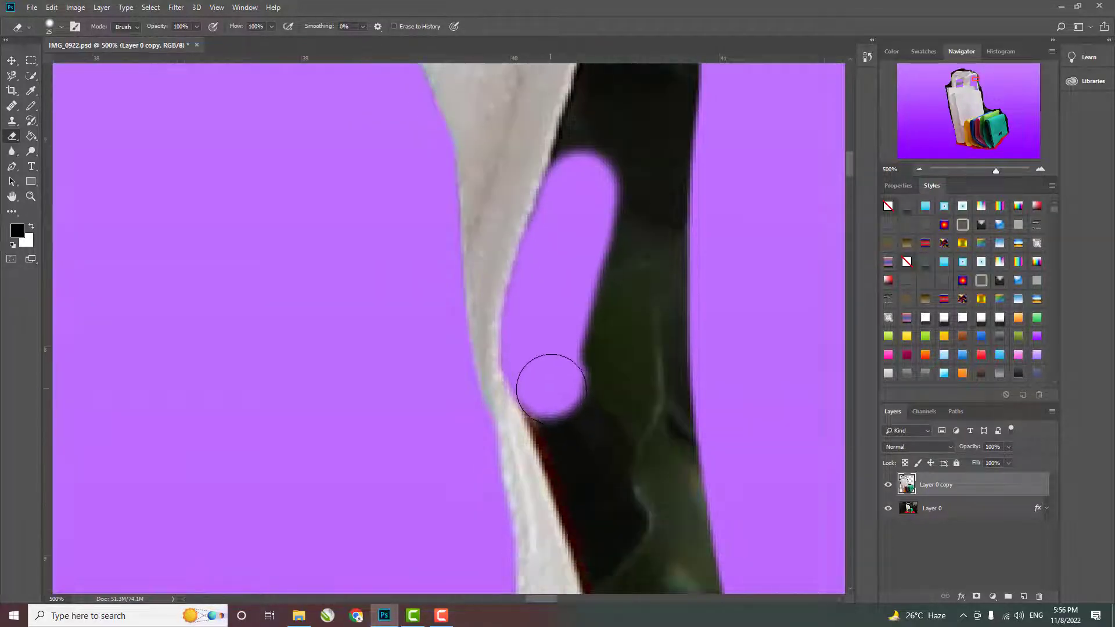
left_click_drag(548, 386, 577, 481)
scroll(577, 482, "down", 5)
left_click_drag(577, 256, 617, 349)
scroll(618, 348, "down", 5)
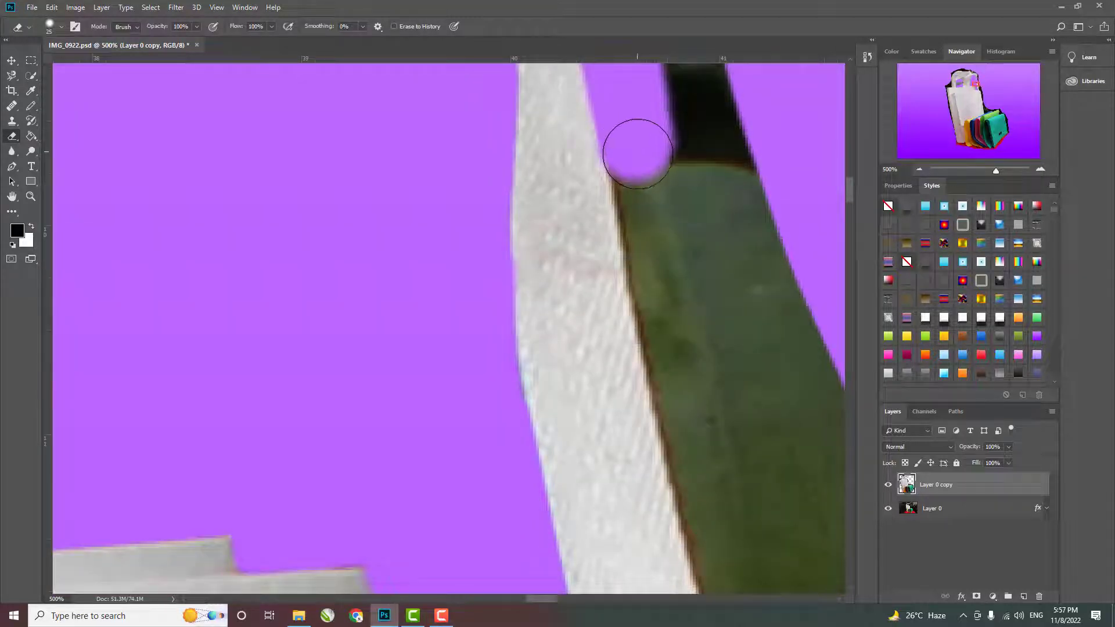
left_click_drag(637, 154, 719, 540)
scroll(719, 539, "down", 5)
left_click_drag(732, 249, 778, 406)
scroll(778, 406, "down", 5)
scroll(778, 407, "down", 5)
mouse_move(767, 145)
left_mouse_down()
mouse_move(793, 272)
mouse_move(790, 317)
left_mouse_up()
Switch to a smaller eraser and clean up background spots by the bag edge.
key("bracketleft")
key("bracketleft")
key("bracketleft")
scroll(824, 361, "right", 5)
left_click(581, 342)
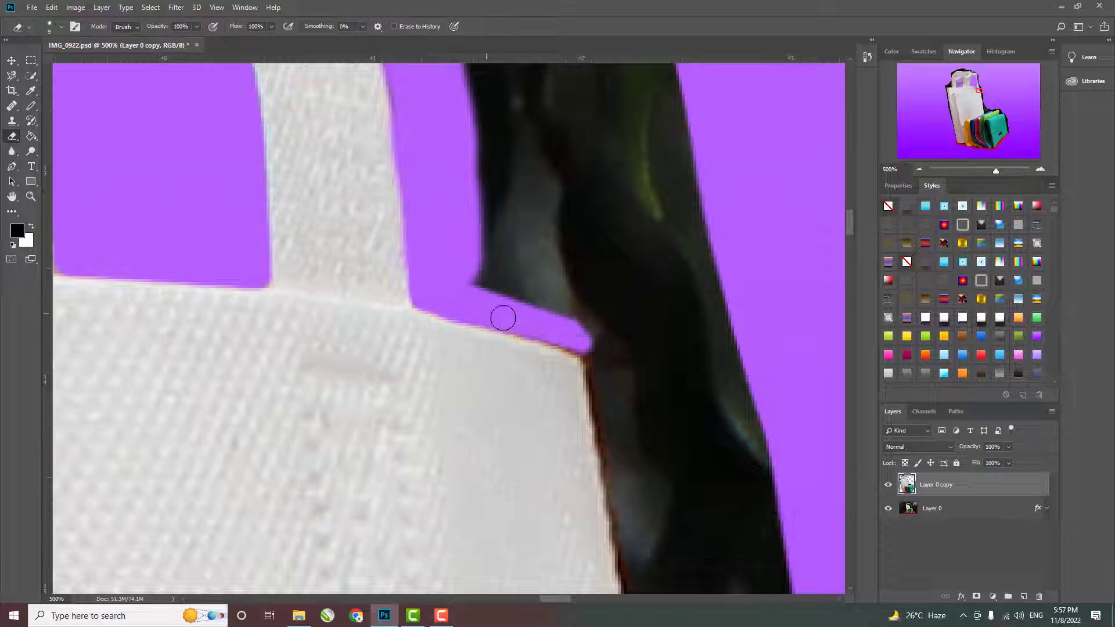
scroll(596, 372, "down", 5)
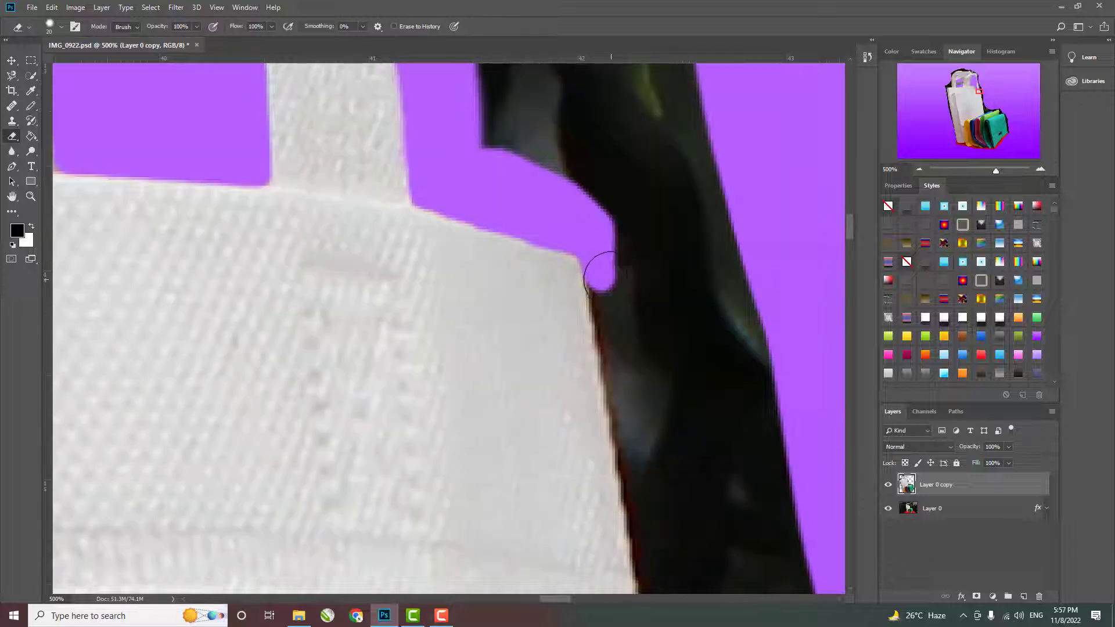
scroll(599, 273, "down", 5)
left_click_drag(654, 306, 609, 67)
scroll(639, 279, "down", 10)
left_click_drag(598, 145, 662, 531)
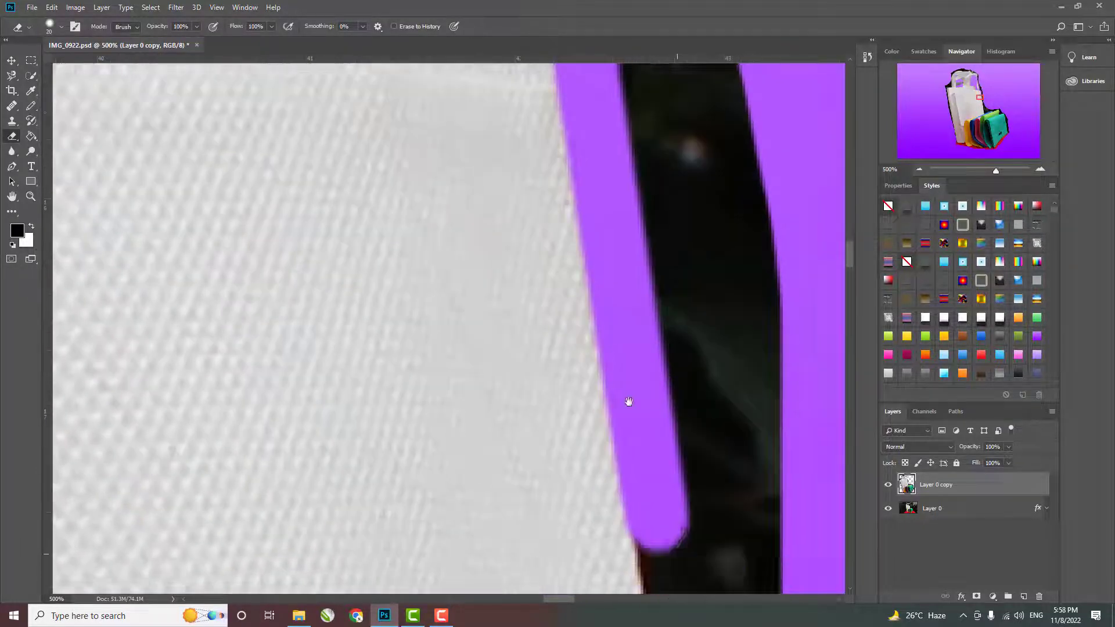
Erase the background at the white bag's corner and along the blue bag's top edge.
mouse_move(628, 401)
left_mouse_down()
mouse_move(413, 246)
mouse_move(401, 212)
left_mouse_up()
left_click(383, 396)
left_click(842, 187, "shift")
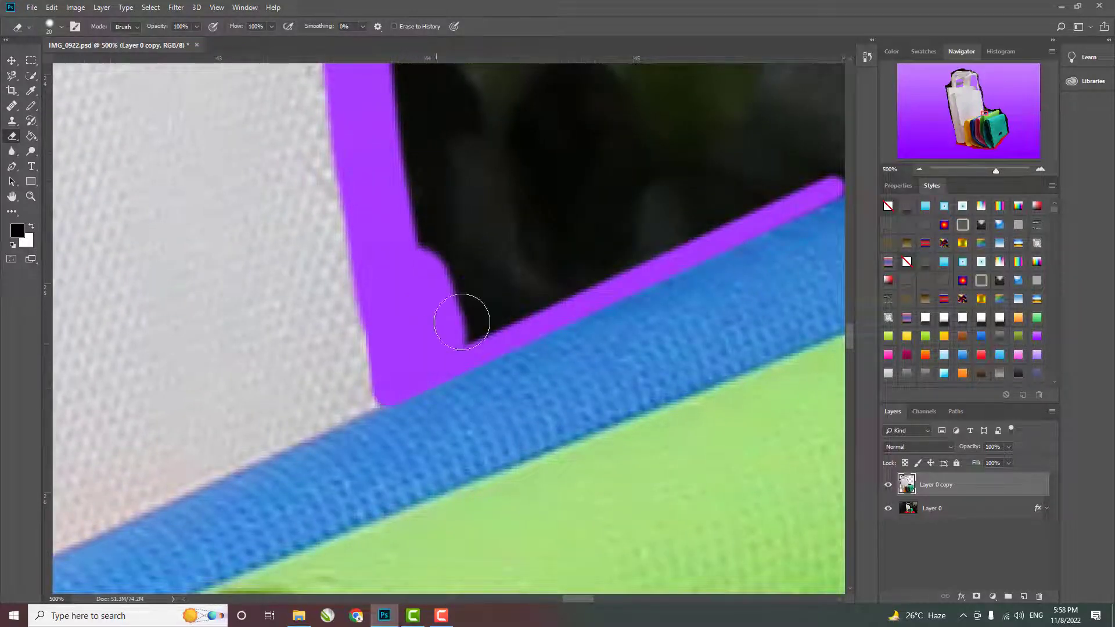
left_click_drag(510, 311, 378, 331)
left_click(692, 225, "shift")
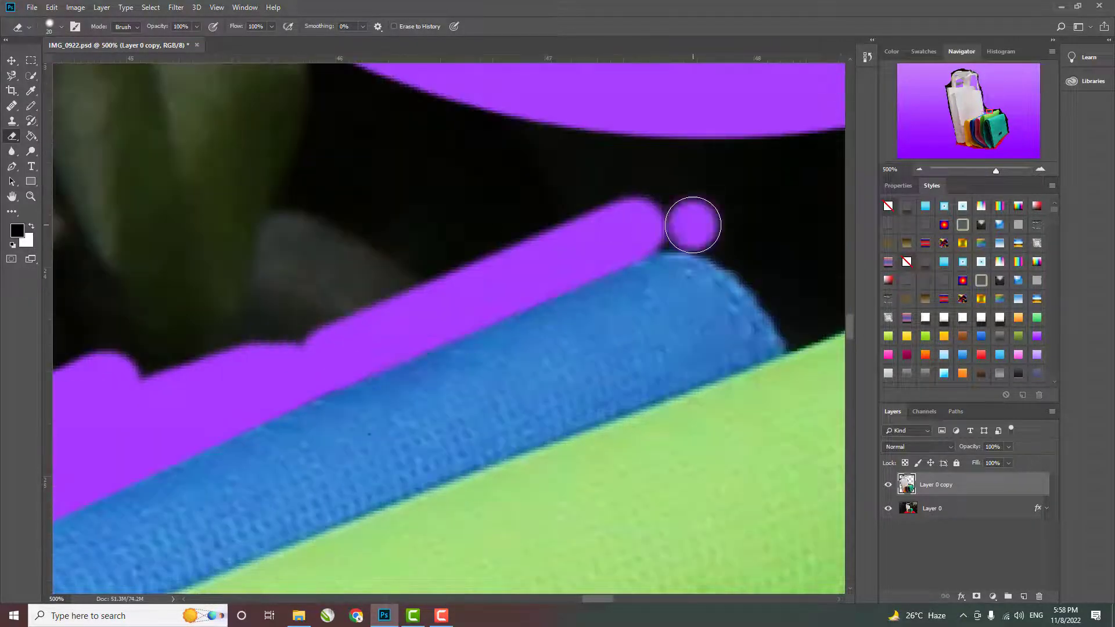
mouse_move(692, 225)
left_mouse_down()
mouse_move(746, 238)
mouse_move(783, 299)
mouse_move(267, 211)
left_mouse_up()
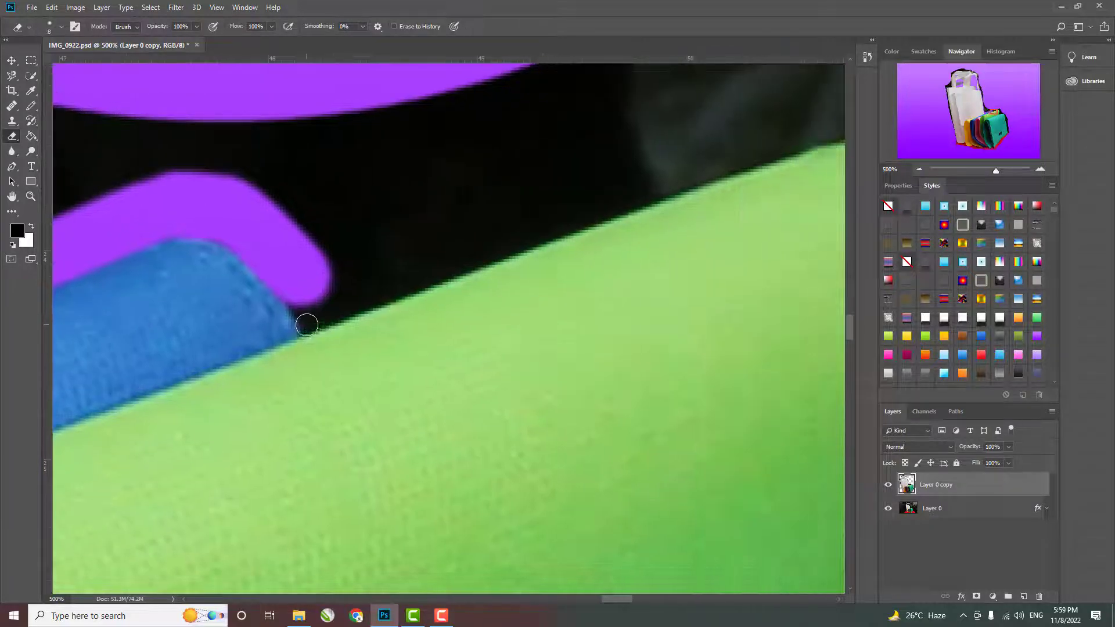
Erase background strips along the green bag's edge and the teal bag's edge.
left_click(819, 135, "shift")
left_click_drag(816, 137, 470, 206)
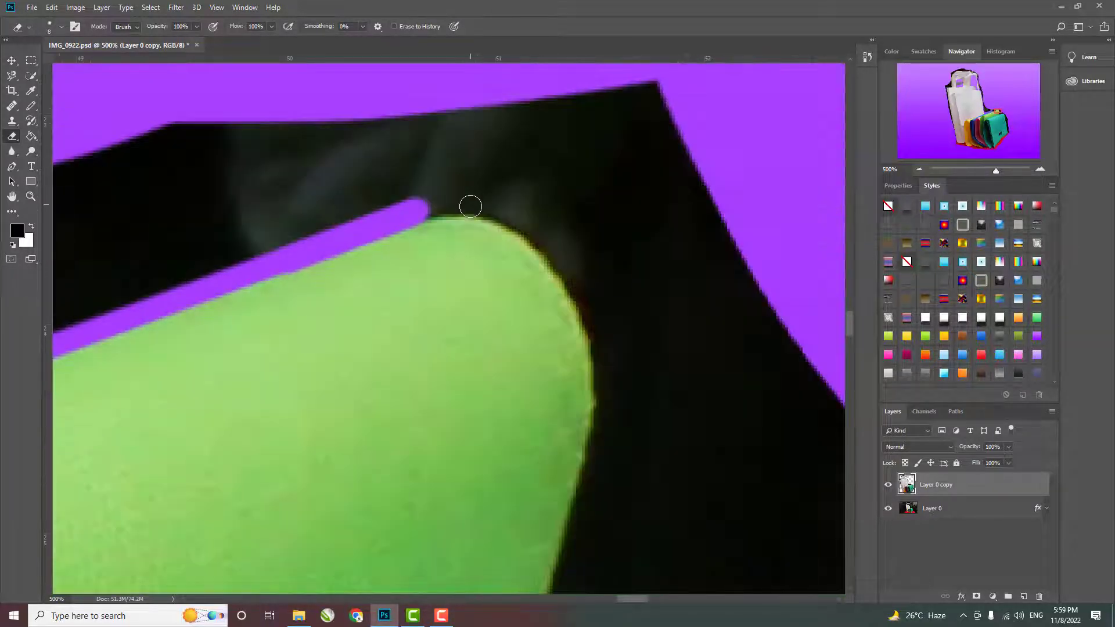
left_click_drag(571, 557, 482, 168)
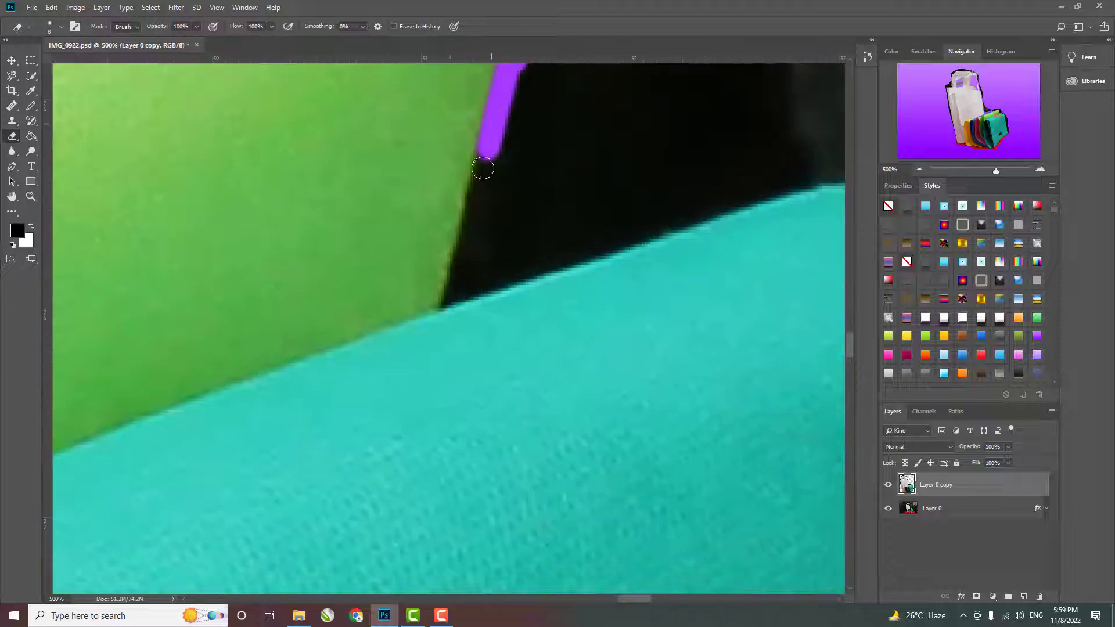
mouse_move(524, 268)
left_mouse_down()
mouse_move(222, 246)
mouse_move(567, 301)
mouse_move(632, 448)
mouse_move(567, 519)
mouse_move(435, 442)
mouse_move(278, 112)
mouse_move(310, 490)
mouse_move(326, 385)
mouse_move(260, 166)
left_mouse_up()
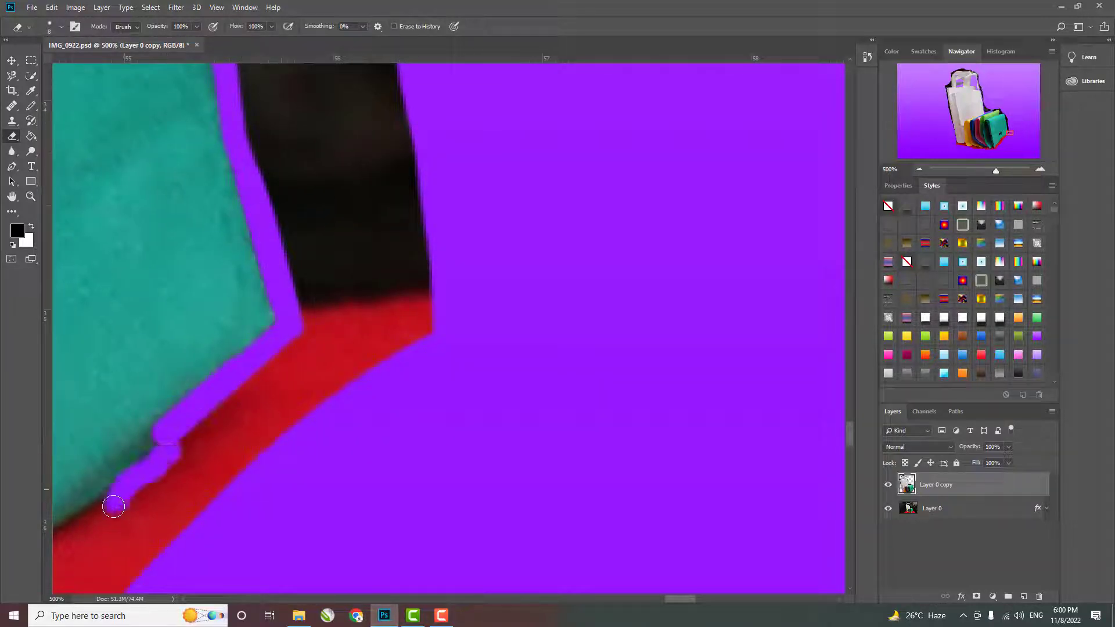
Erase the dark fringe along the teal and red bag edge, undoing one misplaced stroke.
left_click_drag(137, 471, 353, 273)
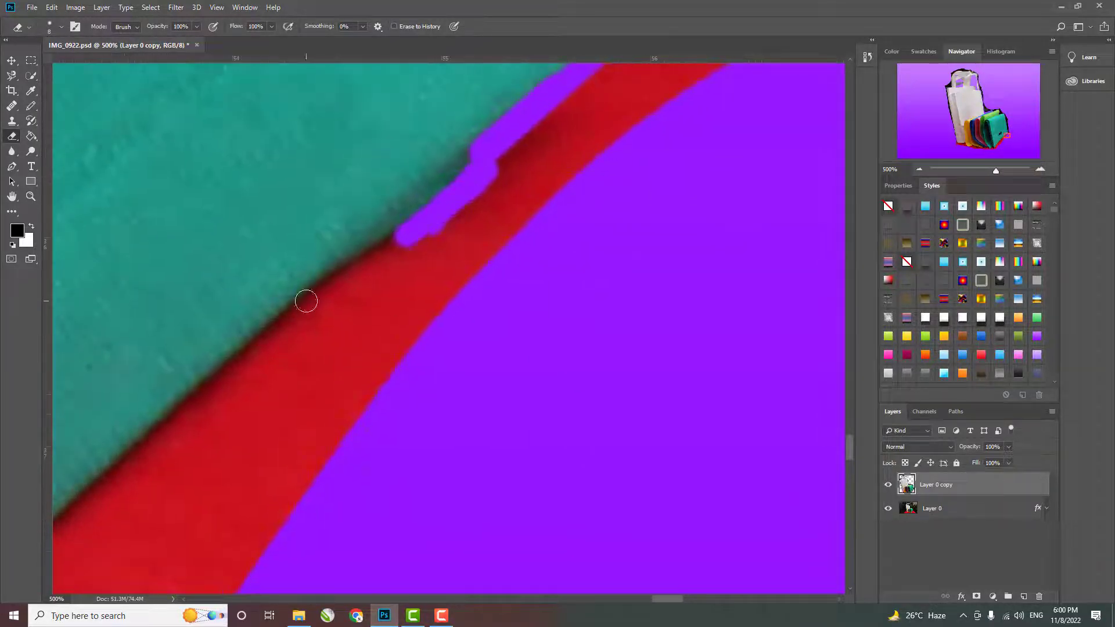
mouse_move(306, 300)
left_mouse_down()
mouse_move(75, 505)
mouse_move(318, 291)
mouse_move(114, 561)
left_mouse_up()
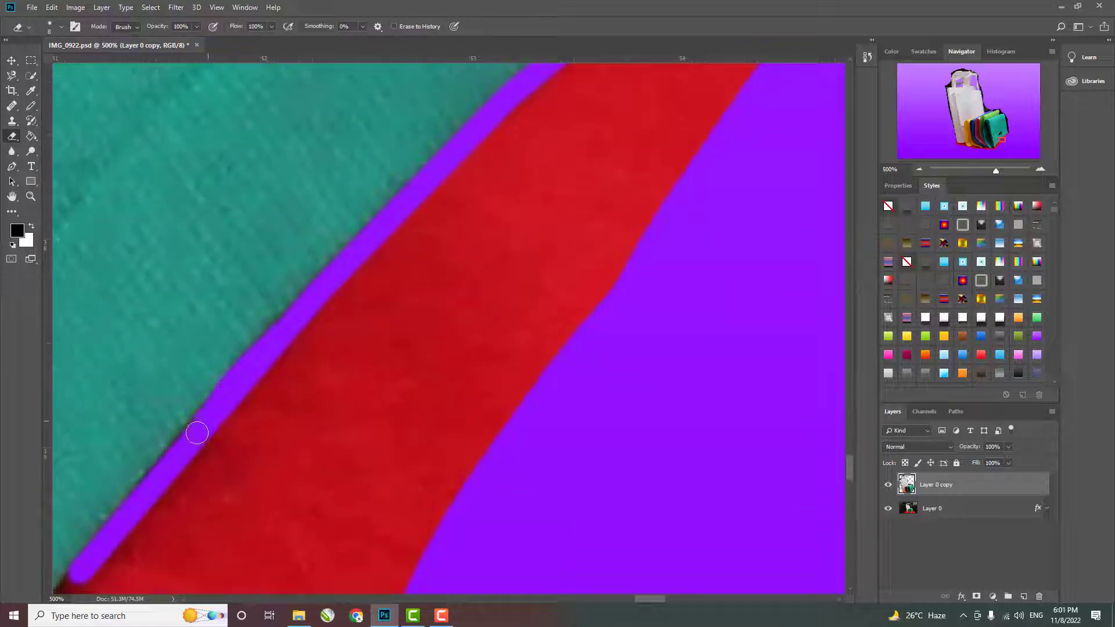
left_click_drag(197, 432, 418, 64)
left_click_drag(81, 463, 299, 161)
key("ctrl+z")
mouse_move(238, 274)
left_mouse_down()
mouse_move(398, 60)
mouse_move(372, 116)
left_mouse_up()
mouse_move(258, 197)
left_mouse_down()
mouse_move(256, 162)
mouse_move(267, 373)
left_mouse_up()
mouse_move(273, 334)
left_mouse_down()
mouse_move(229, 366)
mouse_move(113, 343)
mouse_move(249, 373)
mouse_move(273, 461)
left_mouse_up()
With a larger eraser, clear the dark fringe along the red bag's edge and corner.
key("bracketright")
key("bracketright")
key("bracketright")
mouse_move(120, 340)
left_mouse_down()
mouse_move(368, 207)
mouse_move(138, 386)
mouse_move(333, 182)
mouse_move(119, 263)
mouse_move(264, 246)
mouse_move(276, 196)
mouse_move(597, 281)
mouse_move(179, 170)
mouse_move(144, 309)
mouse_move(394, 210)
left_mouse_up()
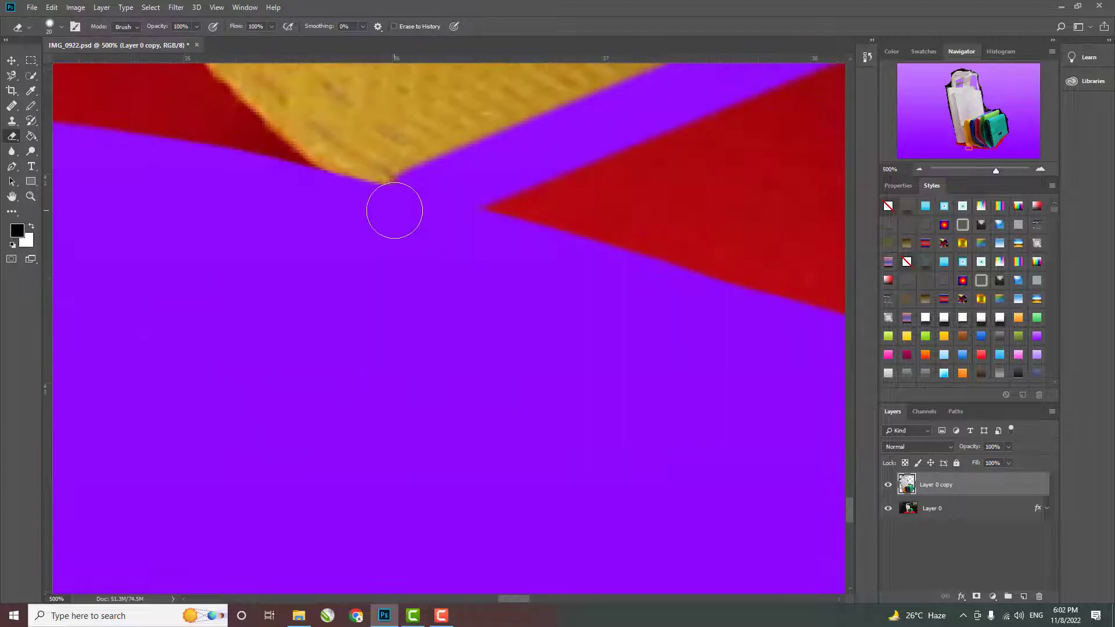
left_click_drag(215, 138, 321, 281)
mouse_move(644, 578)
left_mouse_down()
mouse_move(430, 251)
mouse_move(75, 249)
mouse_move(587, 210)
mouse_move(685, 465)
left_mouse_up()
mouse_move(592, 409)
left_mouse_down()
mouse_move(116, 337)
mouse_move(253, 337)
mouse_move(405, 443)
left_mouse_up()
left_click_drag(325, 183, 400, 441)
mouse_move(400, 441)
left_mouse_down()
mouse_move(331, 361)
mouse_move(256, 116)
mouse_move(221, 92)
mouse_move(348, 581)
left_mouse_up()
mouse_move(348, 581)
left_mouse_down()
mouse_move(396, 340)
mouse_move(341, 267)
mouse_move(386, 455)
mouse_move(331, 236)
mouse_move(328, 102)
mouse_move(298, 95)
mouse_move(242, 117)
mouse_move(217, 249)
mouse_move(291, 97)
mouse_move(316, 281)
mouse_move(423, 574)
mouse_move(401, 537)
mouse_move(436, 401)
mouse_move(386, 180)
mouse_move(381, 319)
mouse_move(420, 306)
left_mouse_up()
key("bracketleft")
key("bracketleft")
key("bracketleft")
key("bracketleft")
key("bracketleft")
key("bracketleft")
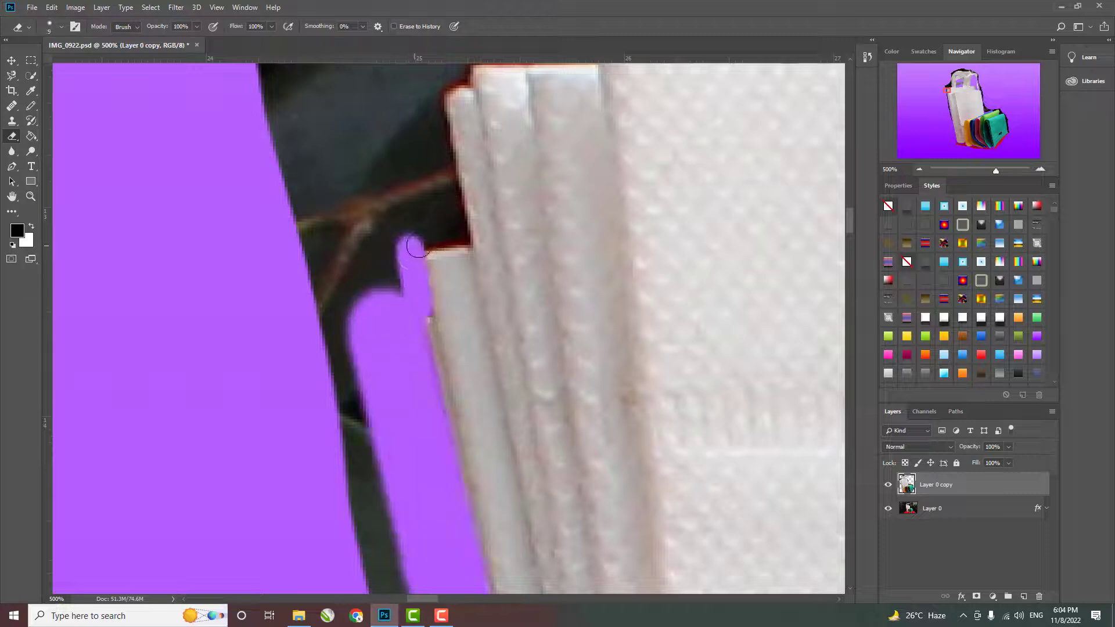
With an enlarged eraser, clear the dark band above the white bag's top edge and strap.
left_click_drag(436, 105, 470, 272)
key("bracketright")
key("bracketright")
key("bracketright")
mouse_move(636, 266)
left_mouse_down()
mouse_move(488, 250)
mouse_move(812, 224)
mouse_move(566, 209)
left_mouse_up()
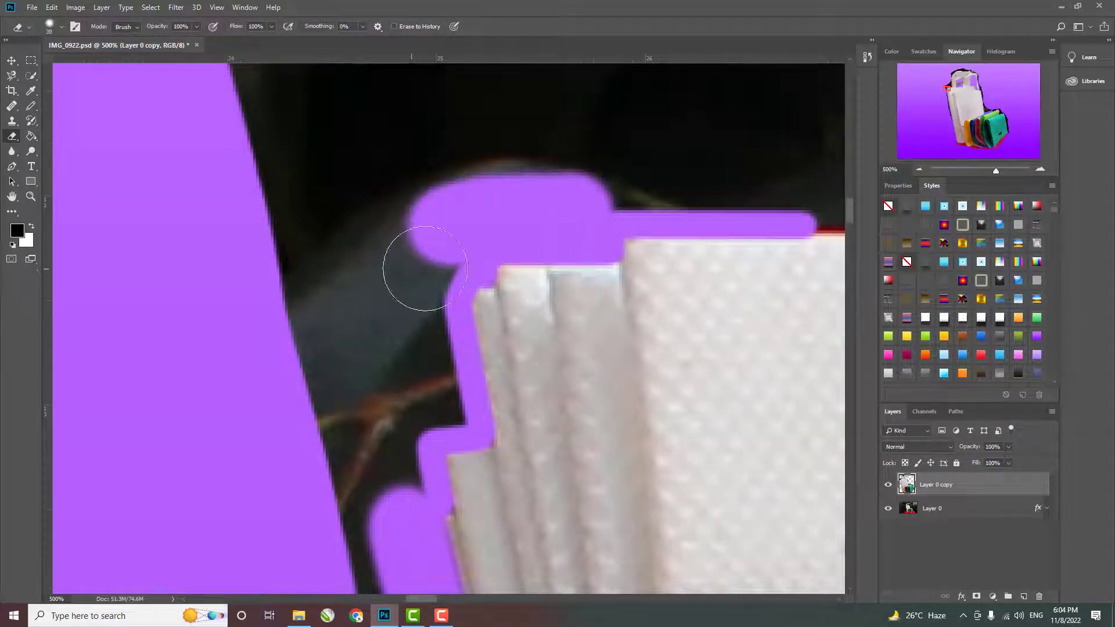
left_click_drag(425, 269, 447, 402)
key("bracketright")
key("bracketright")
mouse_move(395, 484)
left_mouse_down()
mouse_move(813, 177)
mouse_move(183, 243)
left_mouse_up()
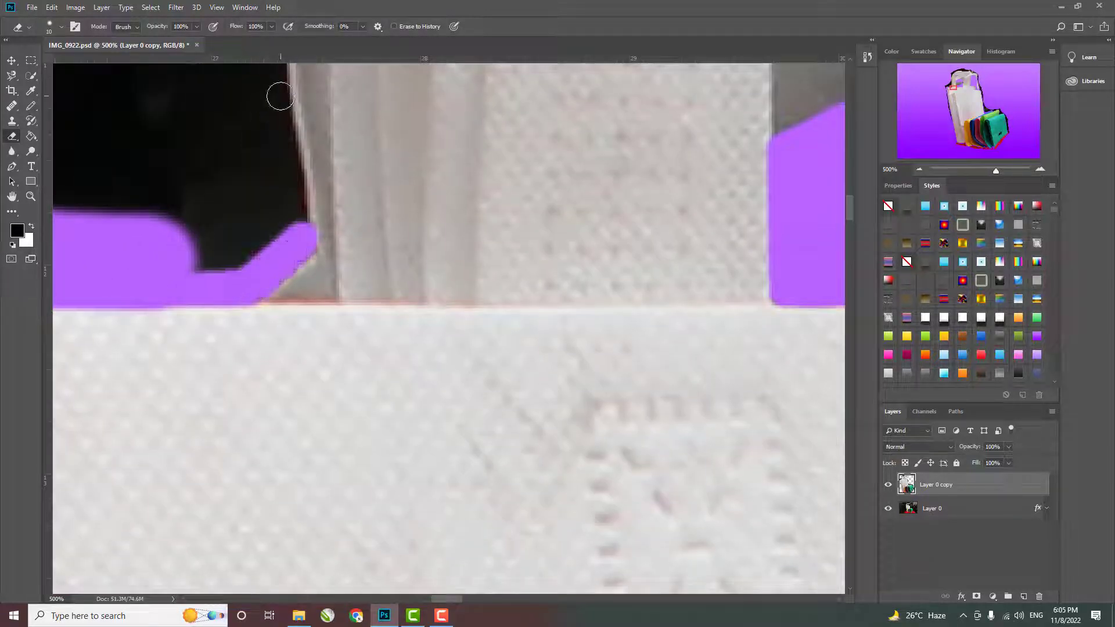
Erase the dark areas along the strap and fabric edge to purple.
left_click_drag(280, 96, 364, 375)
left_click_drag(383, 511, 352, 306)
left_click_drag(351, 151, 389, 334)
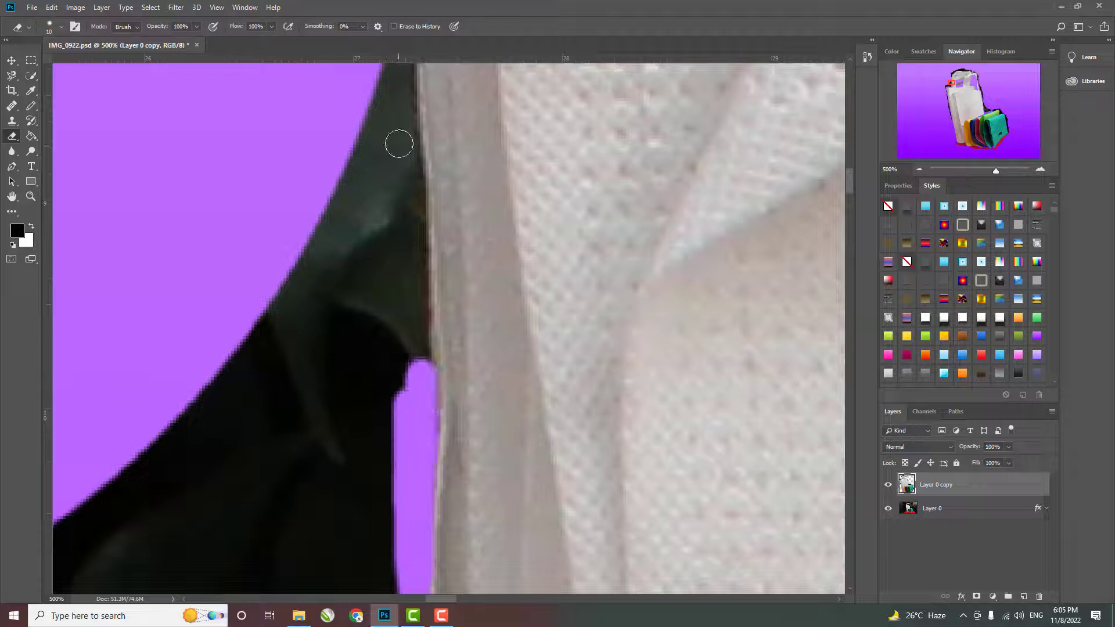
left_click_drag(399, 144, 418, 192)
mouse_move(419, 409)
left_mouse_down()
mouse_move(458, 248)
mouse_move(458, 470)
mouse_move(461, 423)
left_mouse_up()
Erase the dark strips along the white strap and the bag's top edge.
mouse_move(519, 246)
left_mouse_down()
mouse_move(602, 116)
mouse_move(499, 249)
left_mouse_up()
mouse_move(464, 177)
left_mouse_down()
mouse_move(410, 244)
mouse_move(110, 482)
left_mouse_up()
mouse_move(362, 302)
left_mouse_down()
mouse_move(275, 387)
mouse_move(610, 119)
mouse_move(745, 86)
left_mouse_up()
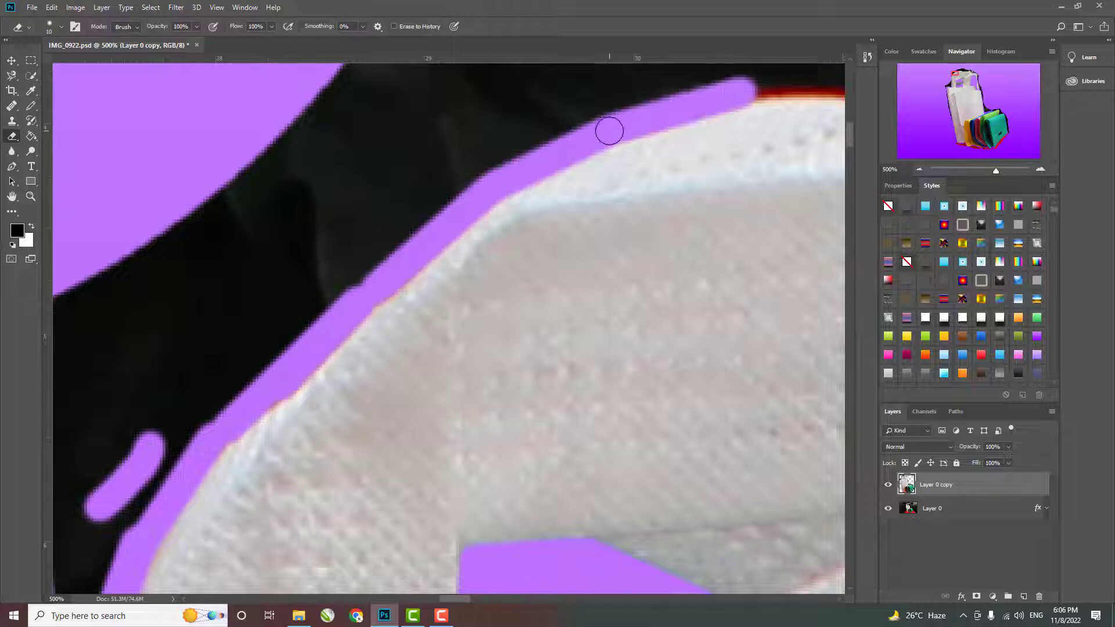
left_click_drag(607, 129, 79, 306)
left_click_drag(223, 267, 488, 249)
mouse_move(627, 279)
left_mouse_down()
mouse_move(759, 294)
mouse_move(266, 406)
mouse_move(621, 409)
mouse_move(286, 447)
mouse_move(311, 514)
mouse_move(659, 510)
mouse_move(326, 465)
mouse_move(316, 276)
mouse_move(271, 434)
left_mouse_up()
Zoom out and adjust the eraser brush hardness.
left_click_drag(995, 171, 982, 171)
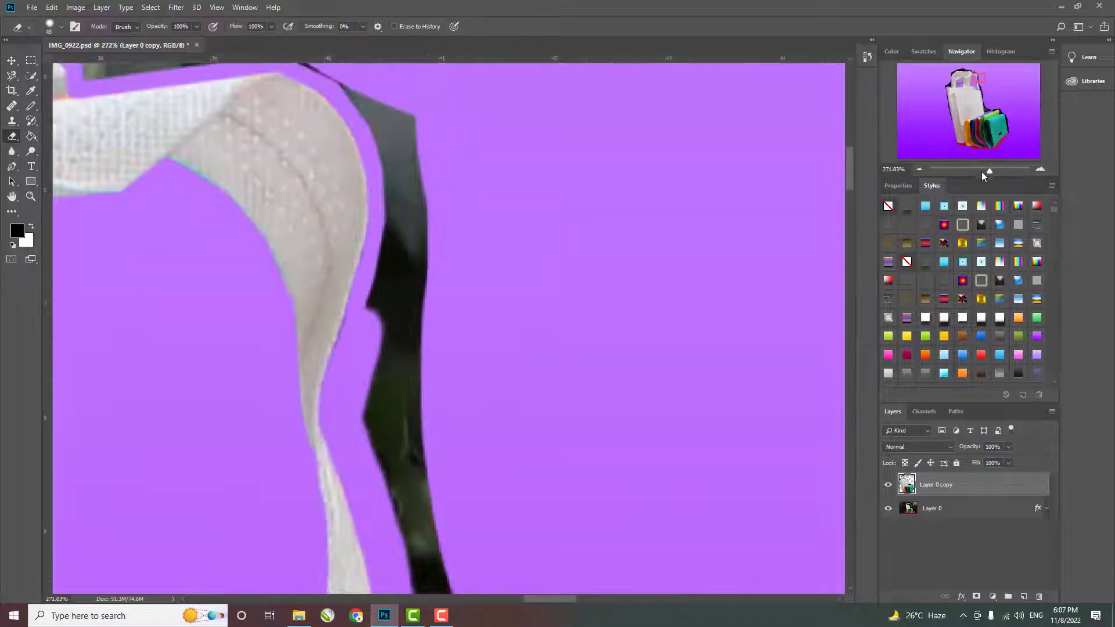
left_click(60, 26)
left_click(124, 77)
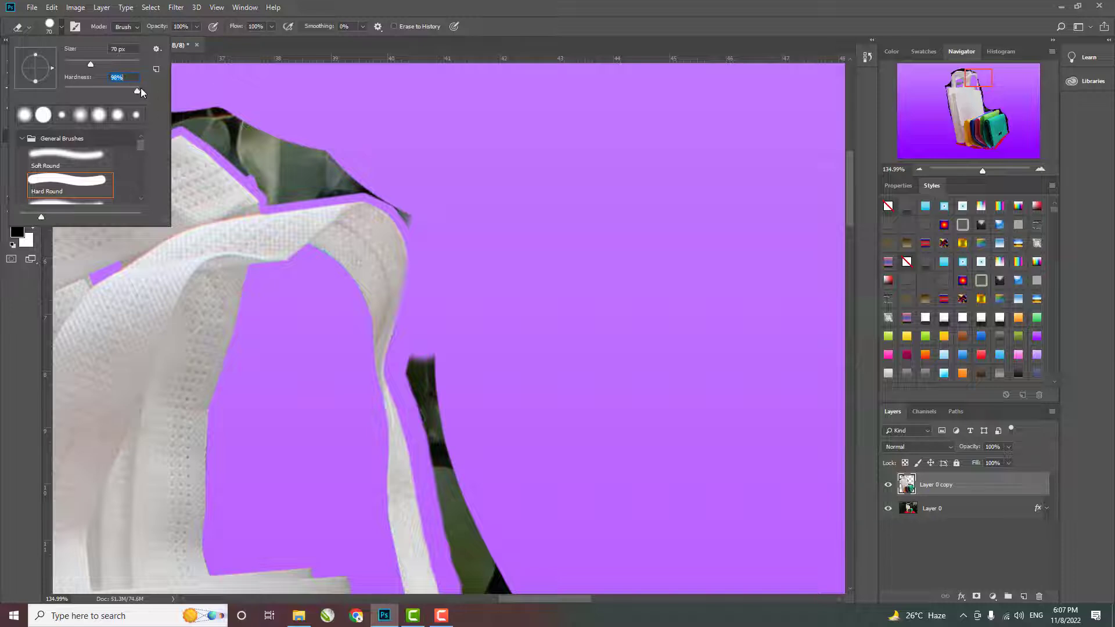
left_click(421, 215)
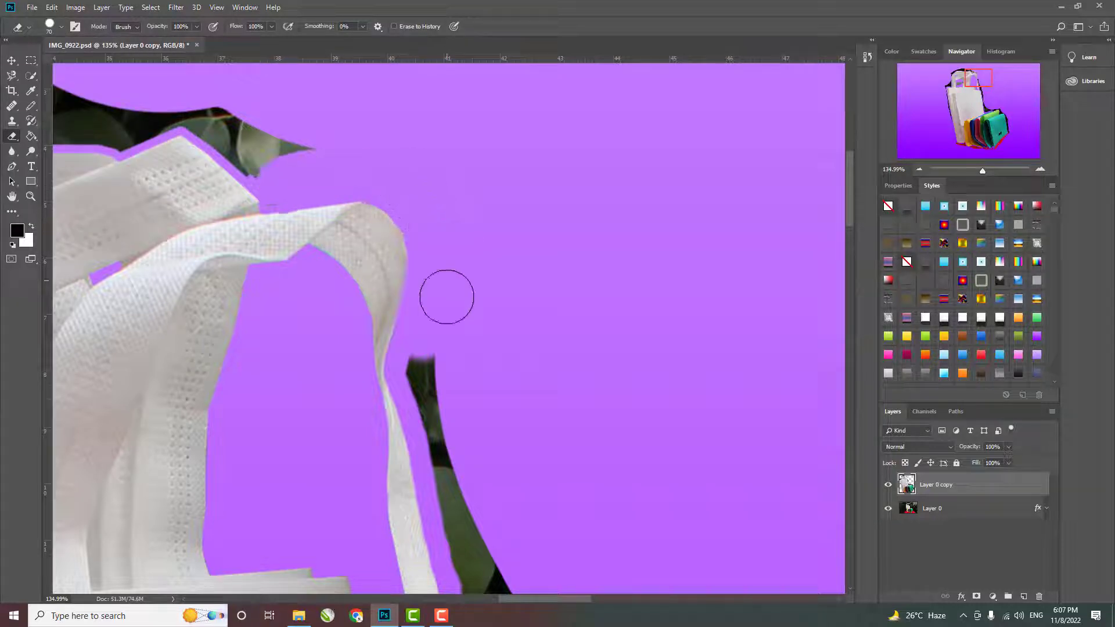
Erase the dark leaves and strips beside the white handle and lower white bag.
left_click_drag(447, 297, 464, 433)
mouse_move(226, 132)
left_mouse_down()
mouse_move(559, 249)
mouse_move(441, 272)
mouse_move(202, 272)
left_mouse_up()
left_click_drag(127, 275, 468, 107)
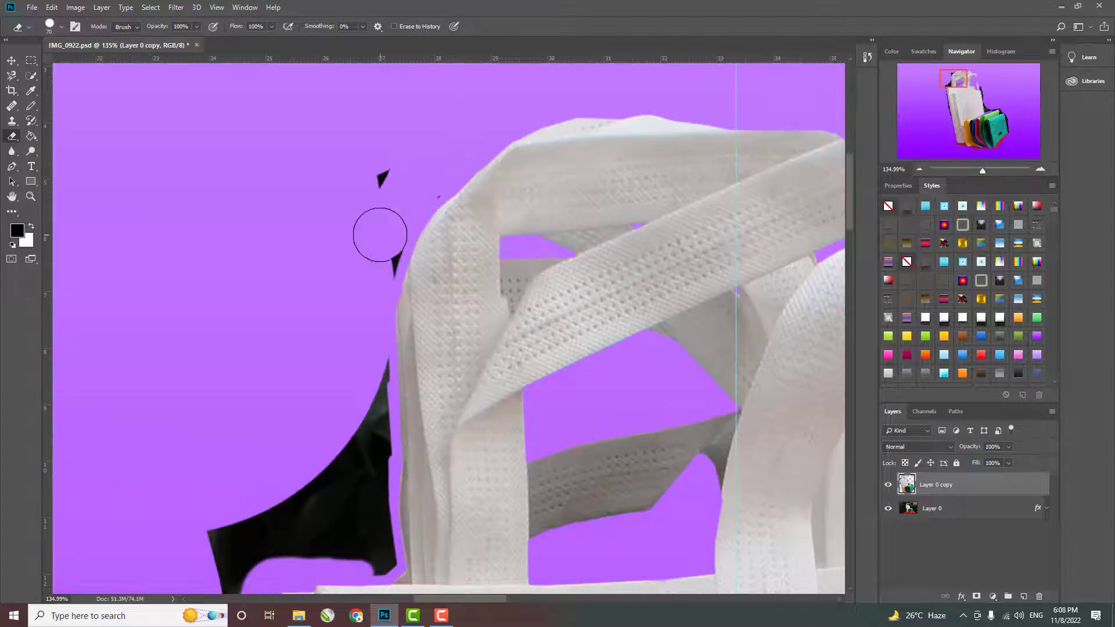
left_click_drag(338, 351, 333, 116)
left_click_drag(361, 273, 326, 225)
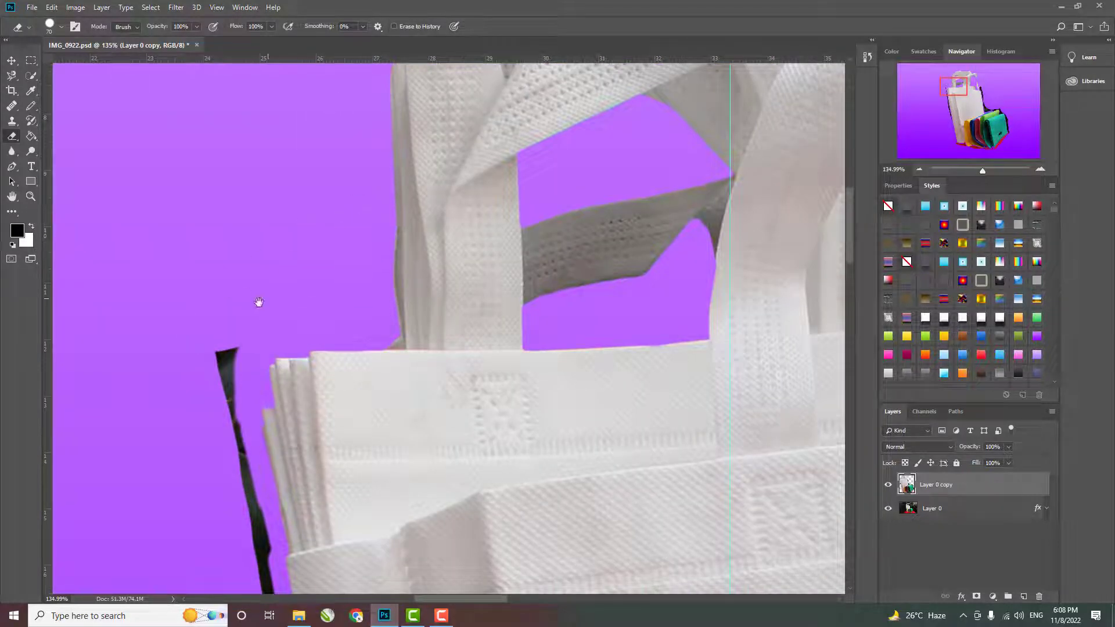
left_click_drag(259, 302, 282, 169)
mouse_move(262, 256)
left_mouse_down()
mouse_move(281, 443)
mouse_move(313, 580)
left_mouse_up()
left_click_drag(314, 522, 289, 186)
left_click_drag(289, 348, 254, 140)
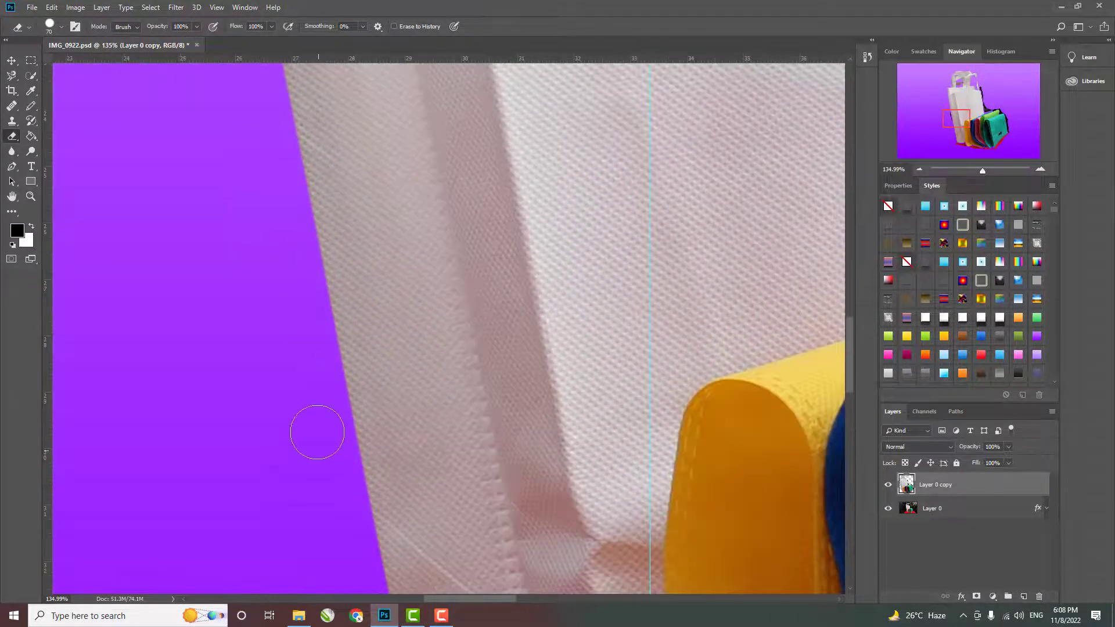
Erase the red floor strip under the pink and teal bags.
mouse_move(317, 431)
left_mouse_down()
mouse_move(309, 356)
mouse_move(226, 205)
left_mouse_up()
left_click_drag(256, 308, 435, 392)
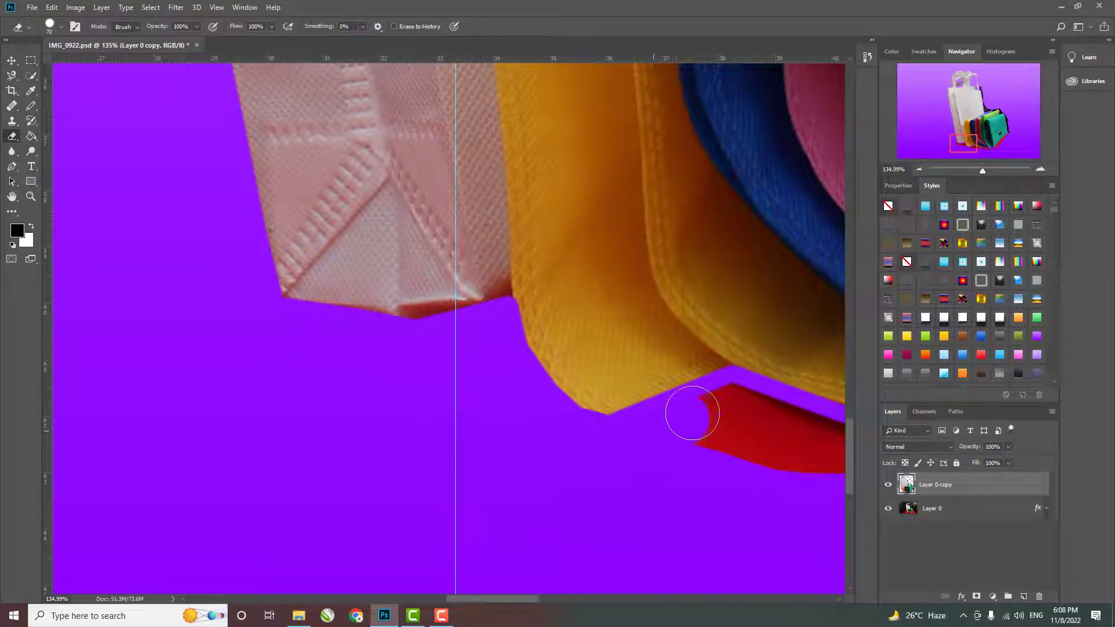
key("ctrl+z")
left_click_drag(236, 261, 513, 392)
left_click_drag(750, 404, 812, 441)
mouse_move(813, 407)
left_mouse_down()
mouse_move(137, 410)
mouse_move(456, 420)
left_mouse_up()
left_click_drag(688, 422, 356, 498)
left_click_drag(575, 256, 377, 464)
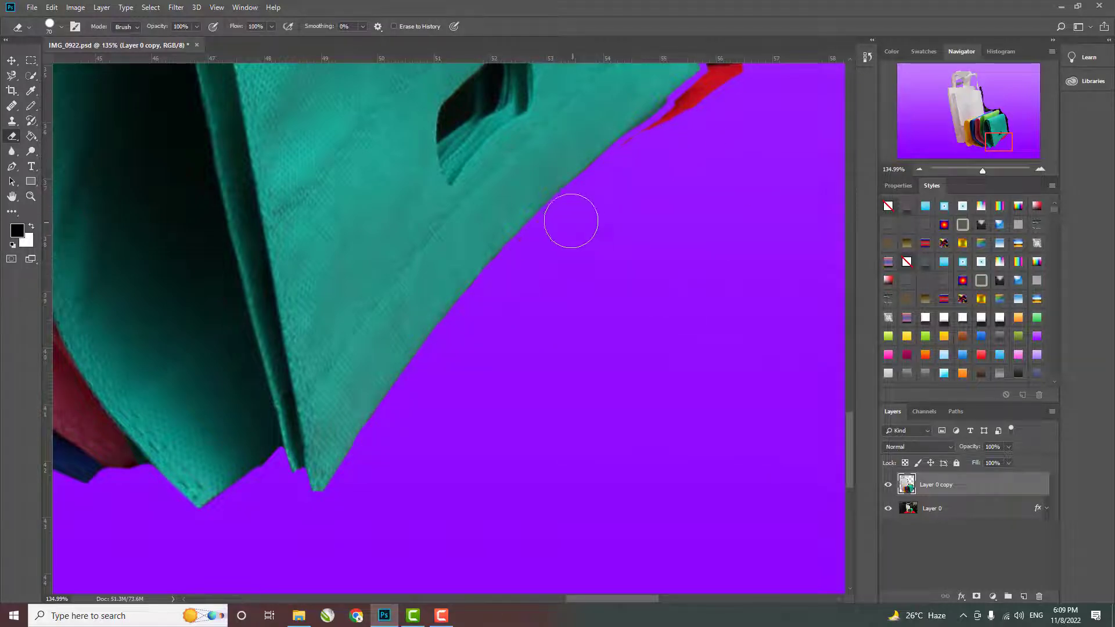
Erase the black strip along the teal bag and the black area above the bags.
left_click_drag(638, 160, 329, 361)
left_click_drag(423, 192, 523, 378)
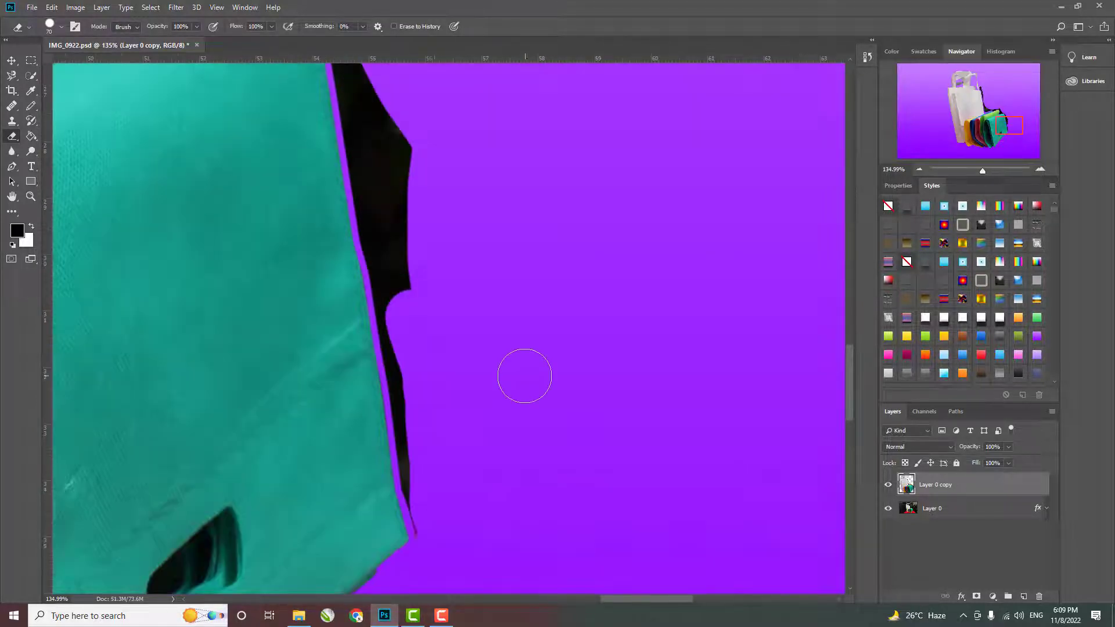
mouse_move(442, 540)
left_mouse_down()
mouse_move(410, 398)
mouse_move(405, 225)
mouse_move(548, 444)
left_mouse_up()
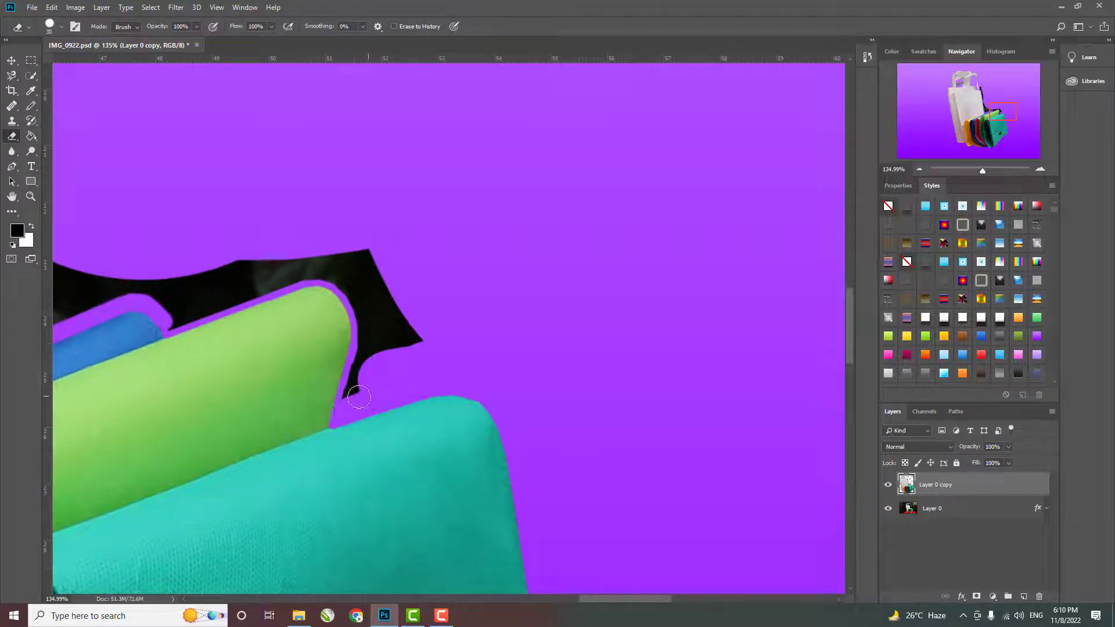
mouse_move(423, 367)
left_mouse_down()
mouse_move(323, 256)
mouse_move(207, 281)
mouse_move(266, 271)
left_mouse_up()
key("ctrl+z")
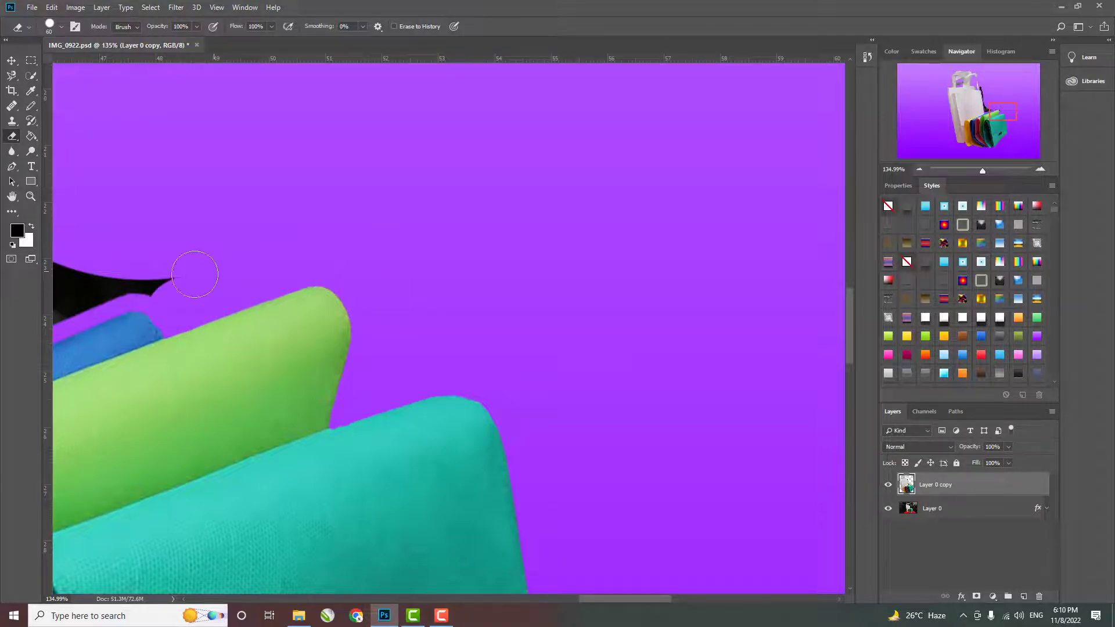
left_click_drag(194, 274, 372, 306)
left_click_drag(377, 356, 249, 174)
left_click_drag(348, 278, 274, 184)
left_click_drag(196, 164, 299, 119)
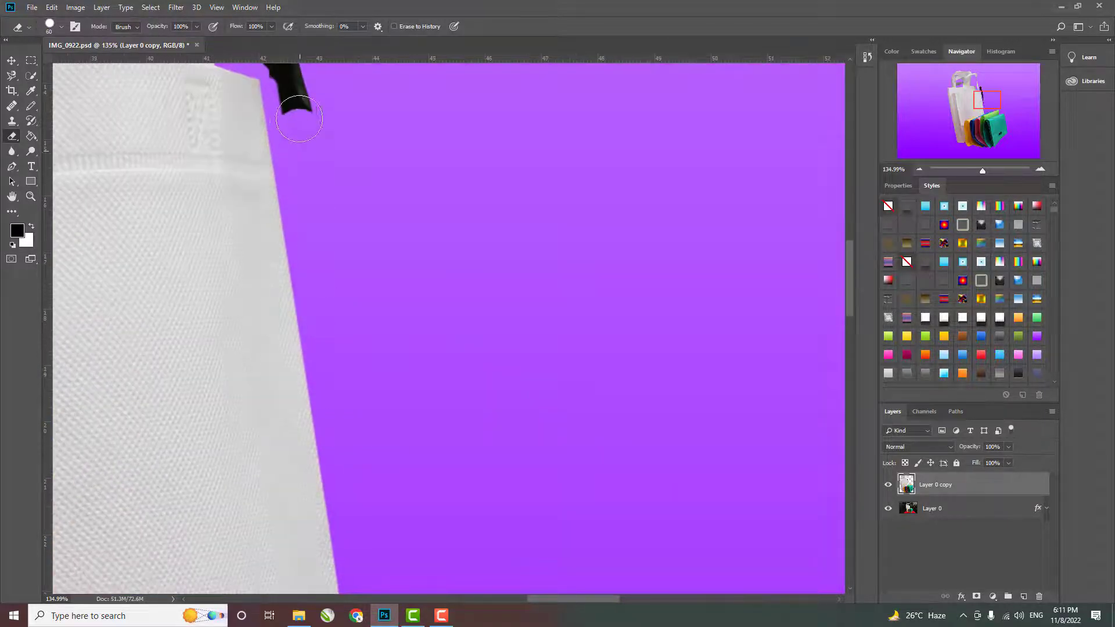
Zoom out to view the whole image and save the document.
scroll(427, 355, "down", 3)
scroll(510, 308, "down", 3)
left_click_drag(982, 170, 959, 174)
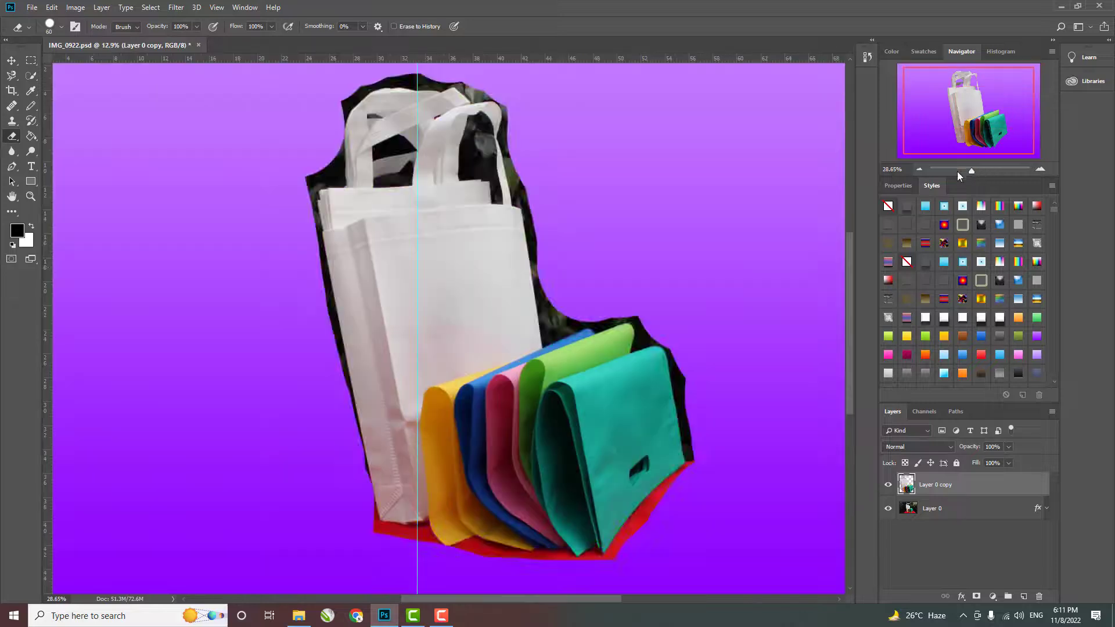
key("ctrl+s")
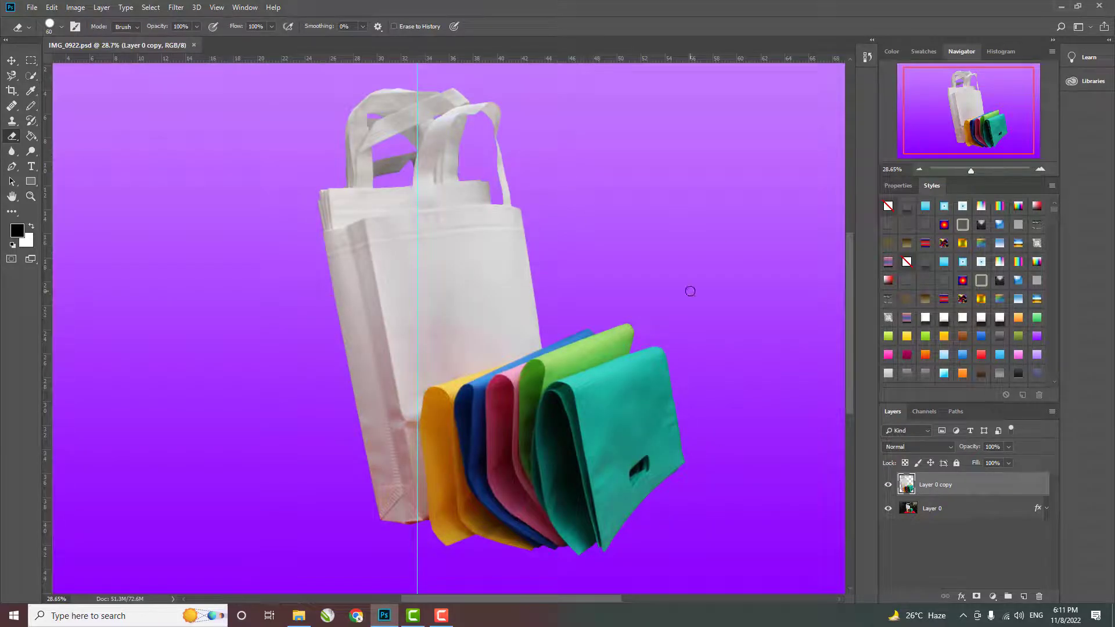